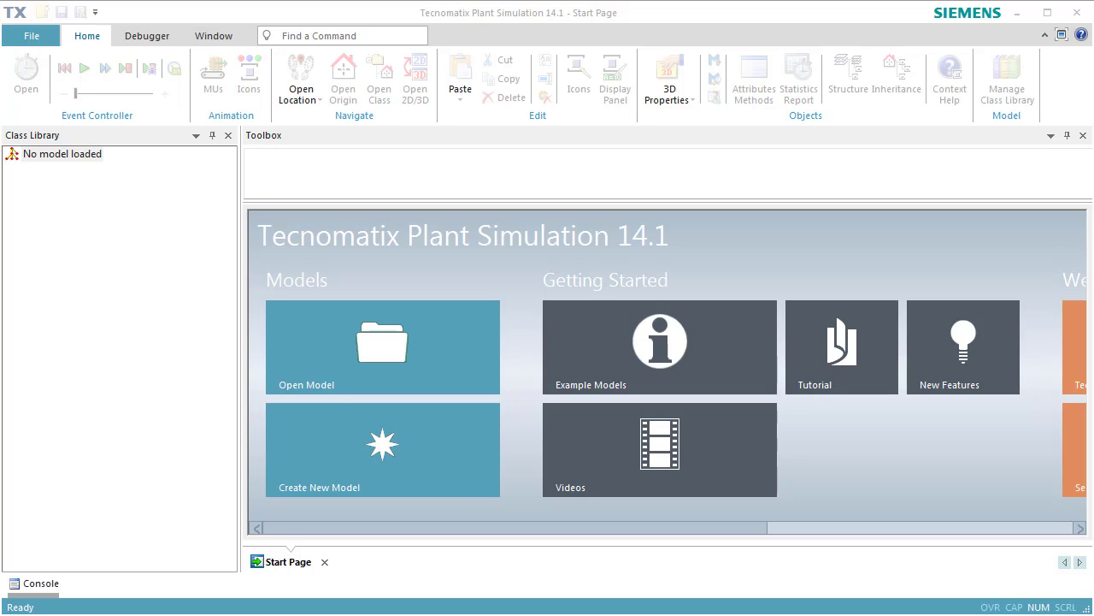
Create a new 3D model and show its frame maximized in the planning view
{"action": "left_click", "coordinate": [344, 458]}
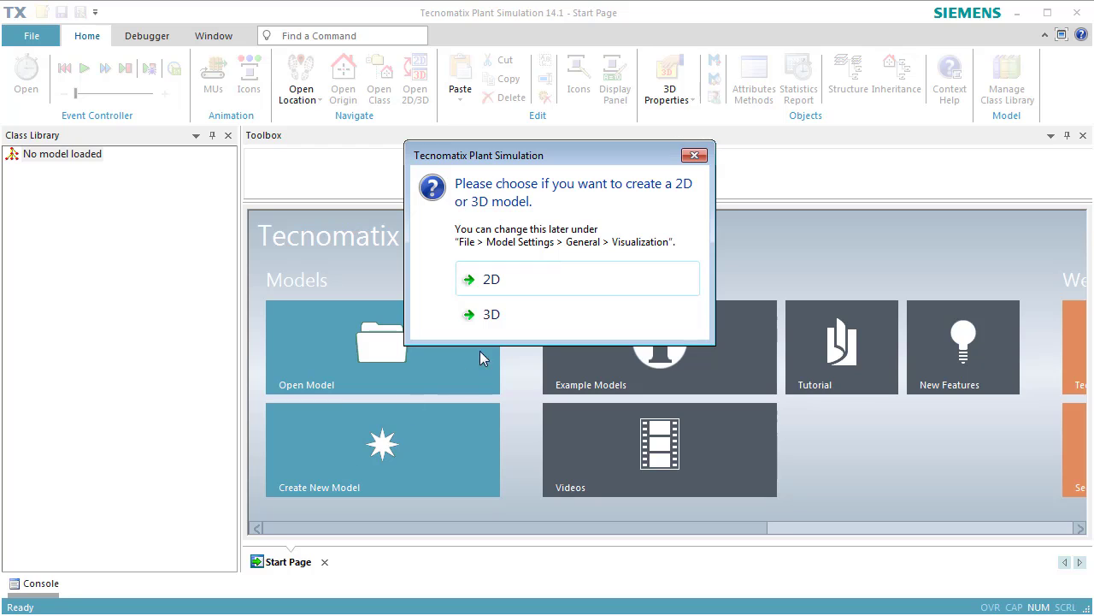
{"action": "left_click", "coordinate": [510, 315]}
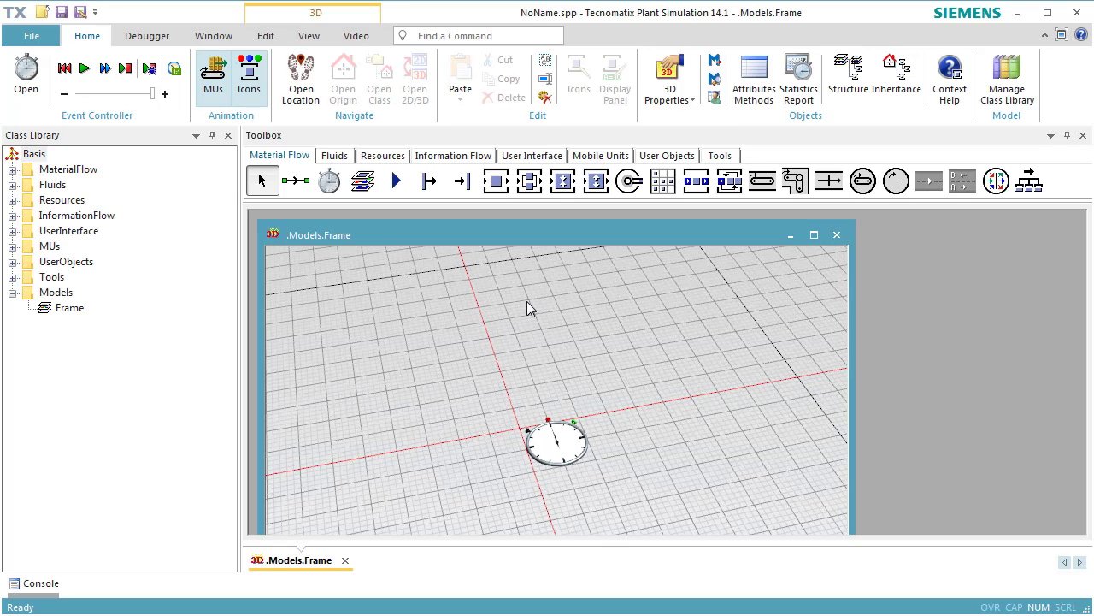
{"action": "left_click", "coordinate": [310, 36]}
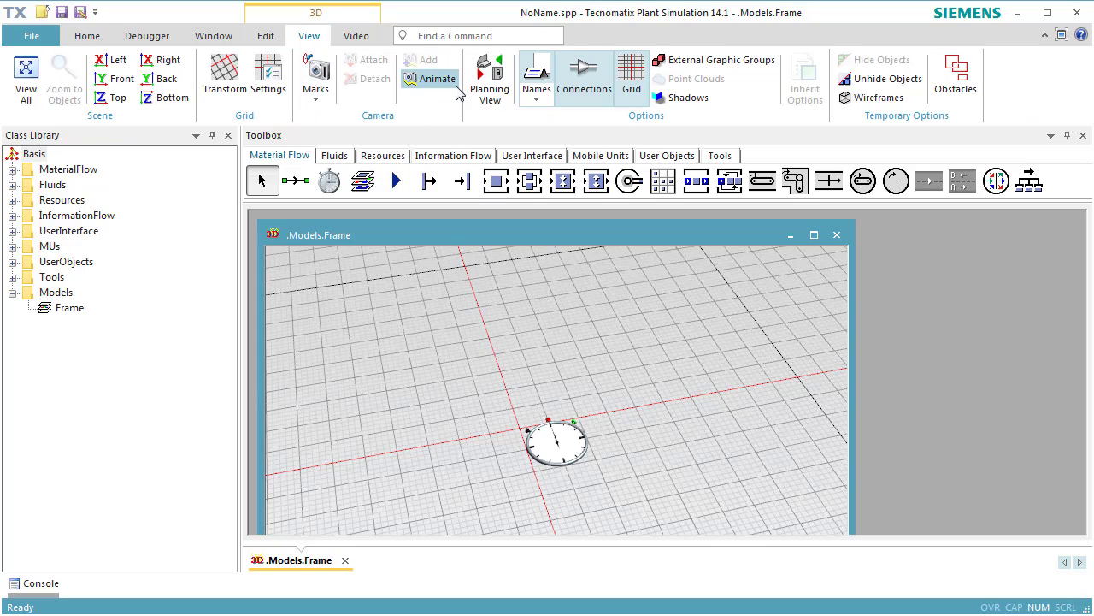
{"action": "left_click", "coordinate": [489, 79]}
{"action": "right_click_drag", "start_coordinate": [677, 456], "coordinate": [466, 334]}
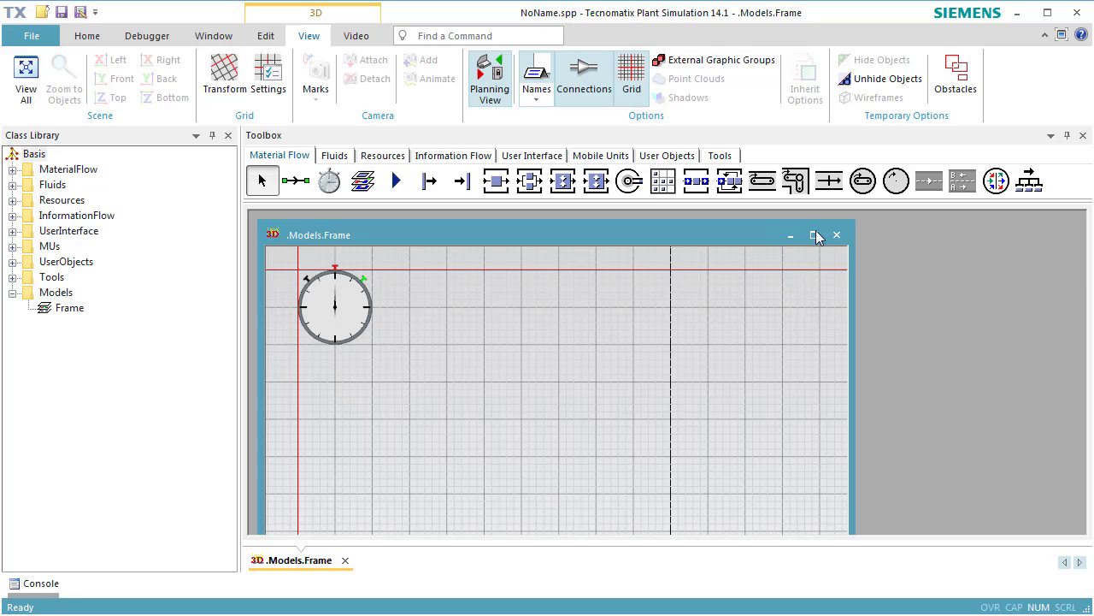
{"action": "right_click_drag", "start_coordinate": [698, 361], "coordinate": [512, 342]}
Place a Source, four Stations and a Drain in one evenly spaced horizontal row below the event controller
{"action": "left_click", "coordinate": [430, 181]}
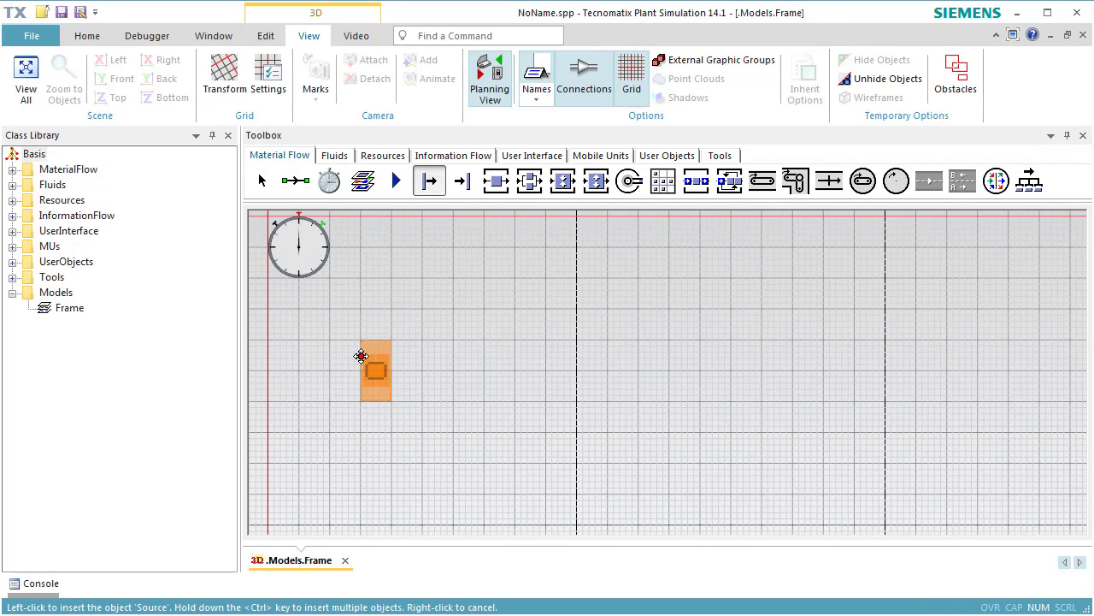
{"action": "left_click", "coordinate": [283, 369]}
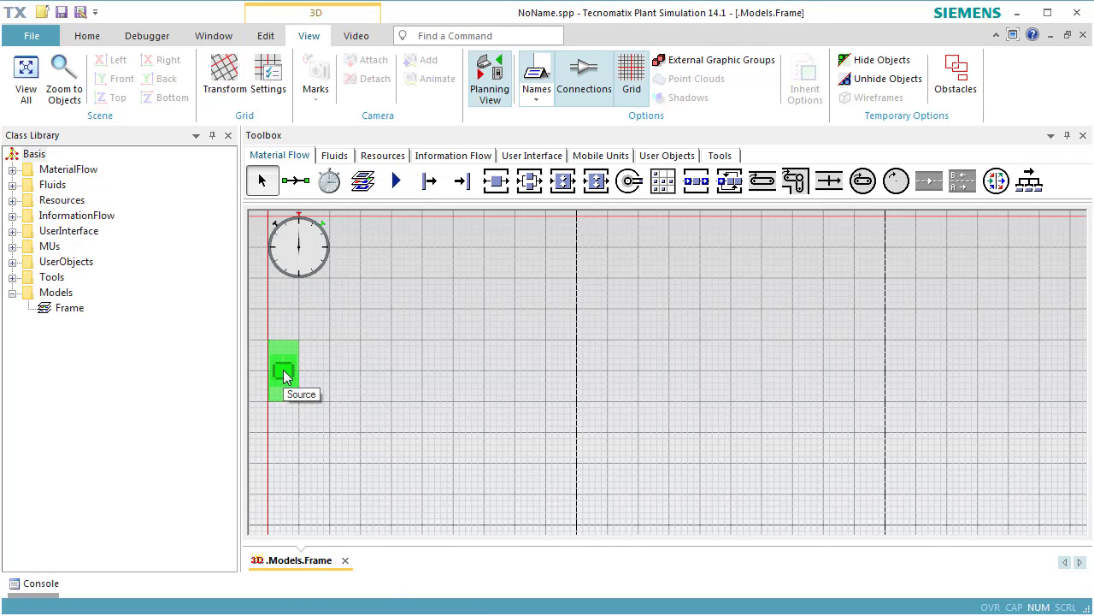
{"action": "left_click", "coordinate": [496, 180]}
{"action": "key", "text": "ctrl"}
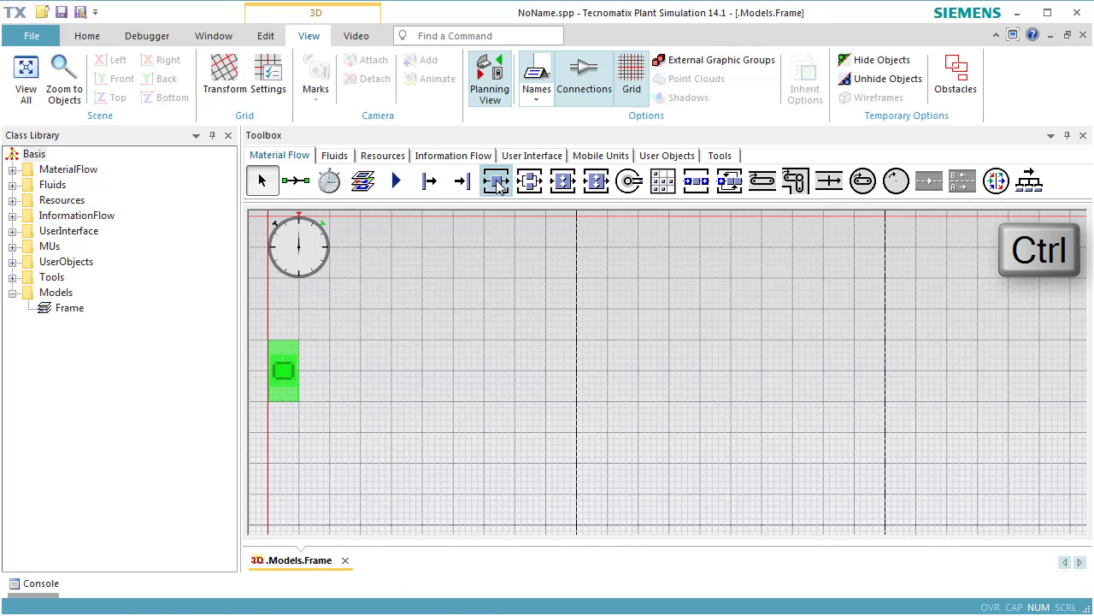
{"action": "left_click", "coordinate": [361, 370], "text": "ctrl"}
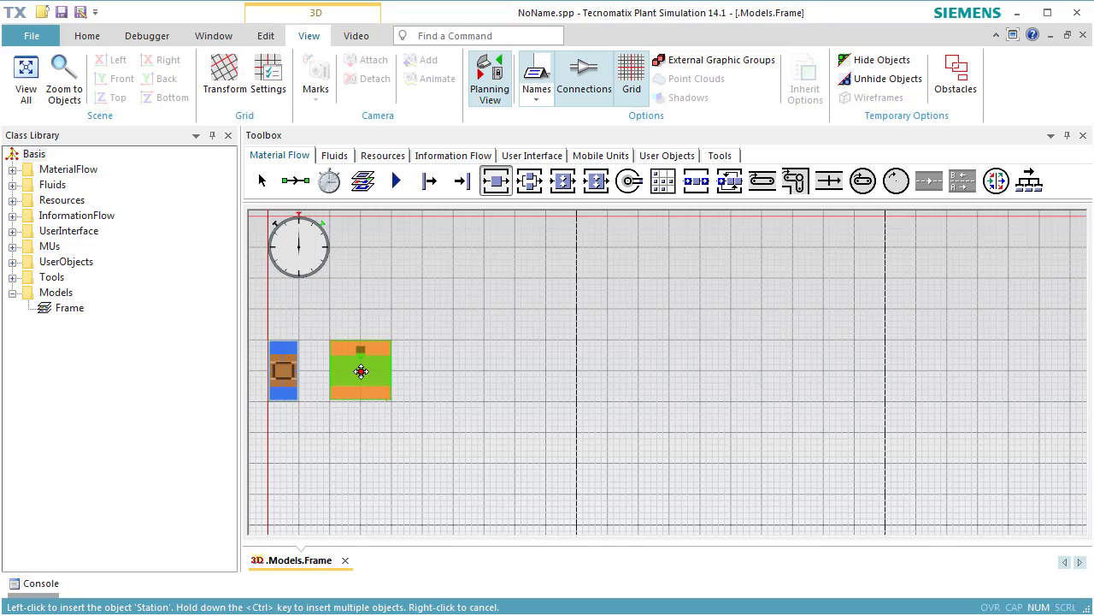
{"action": "left_click", "coordinate": [473, 384], "text": "ctrl"}
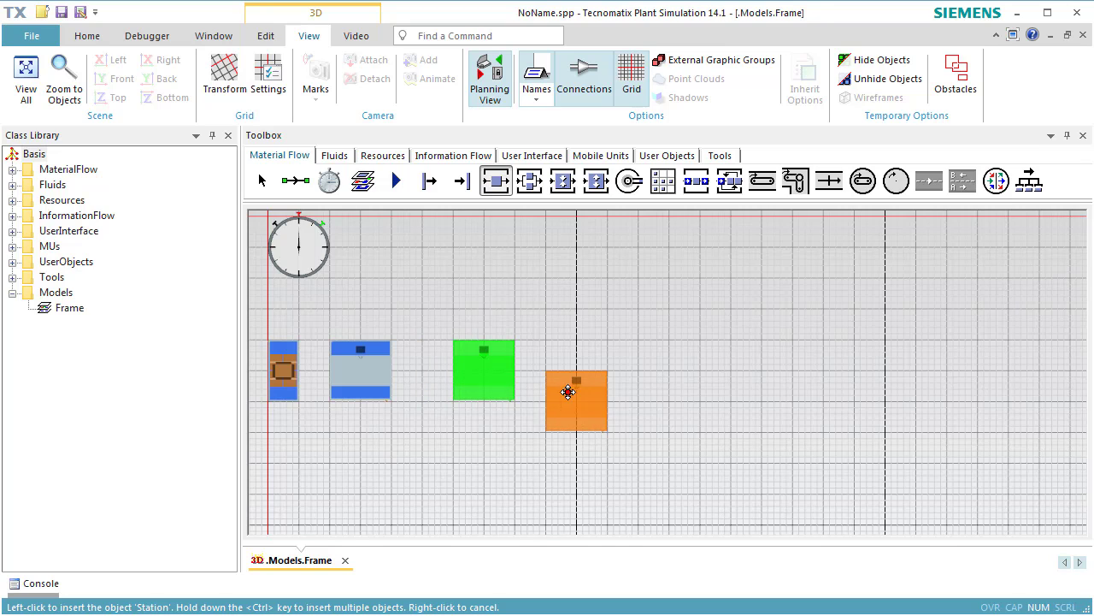
{"action": "left_click", "coordinate": [604, 378], "text": "ctrl"}
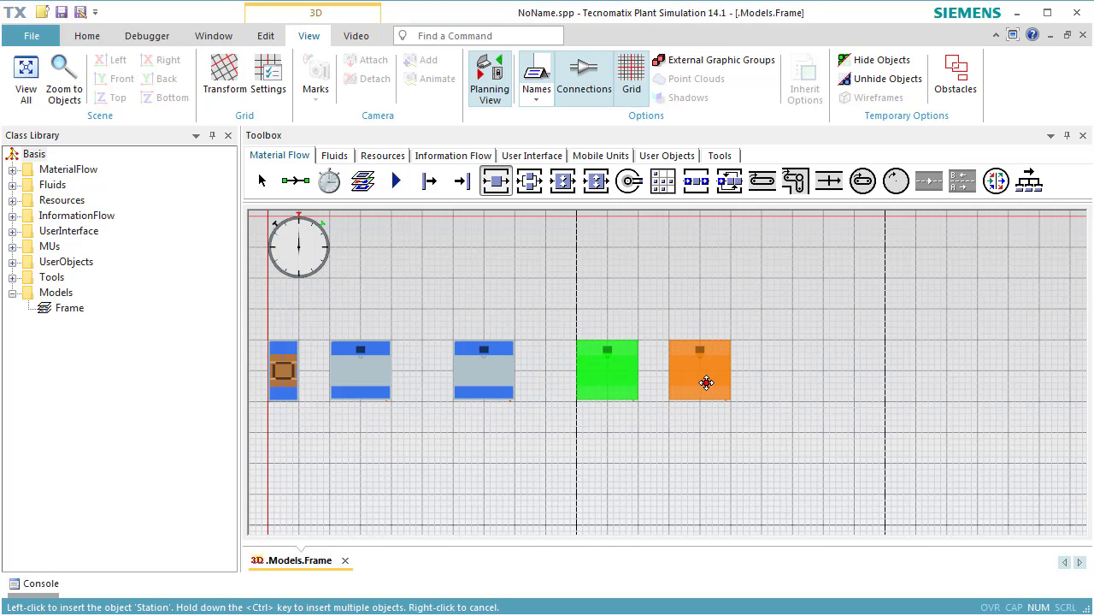
{"action": "left_click", "coordinate": [739, 382], "text": "ctrl"}
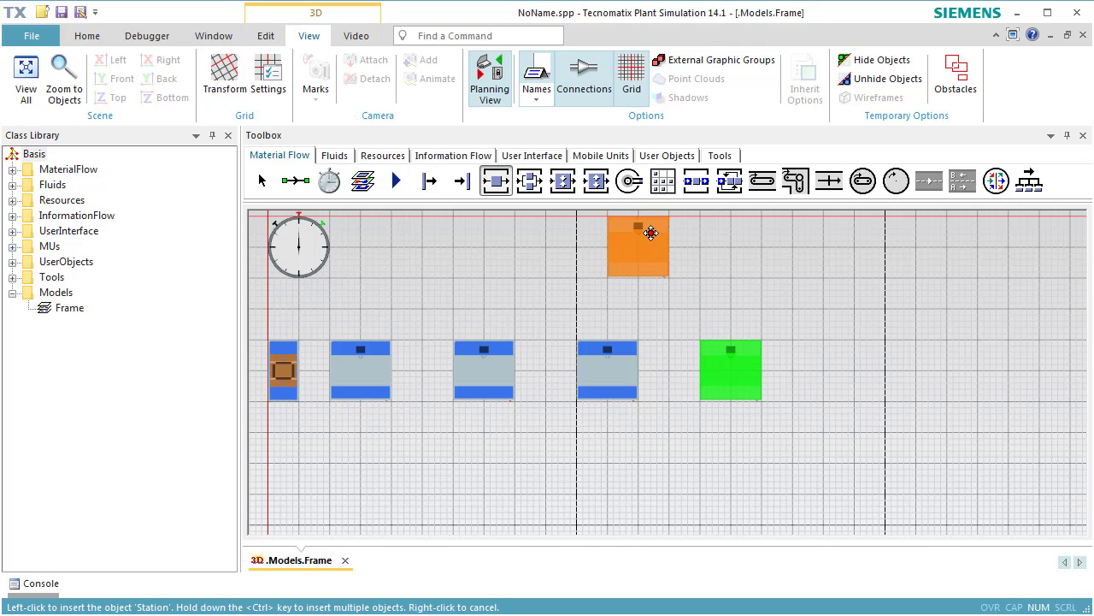
{"action": "left_click", "coordinate": [463, 182]}
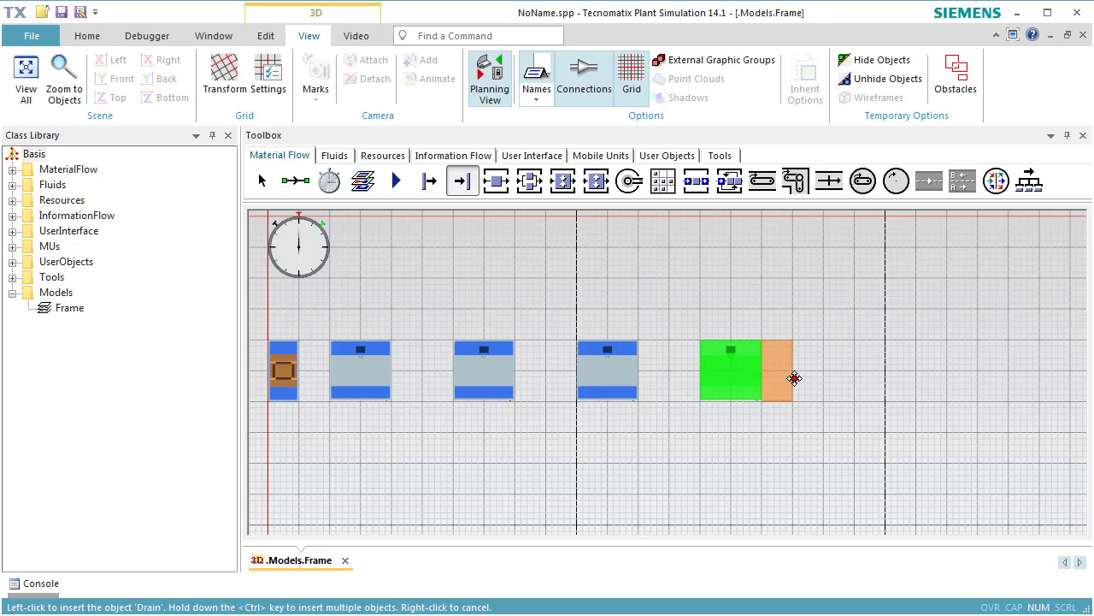
{"action": "left_click", "coordinate": [845, 382]}
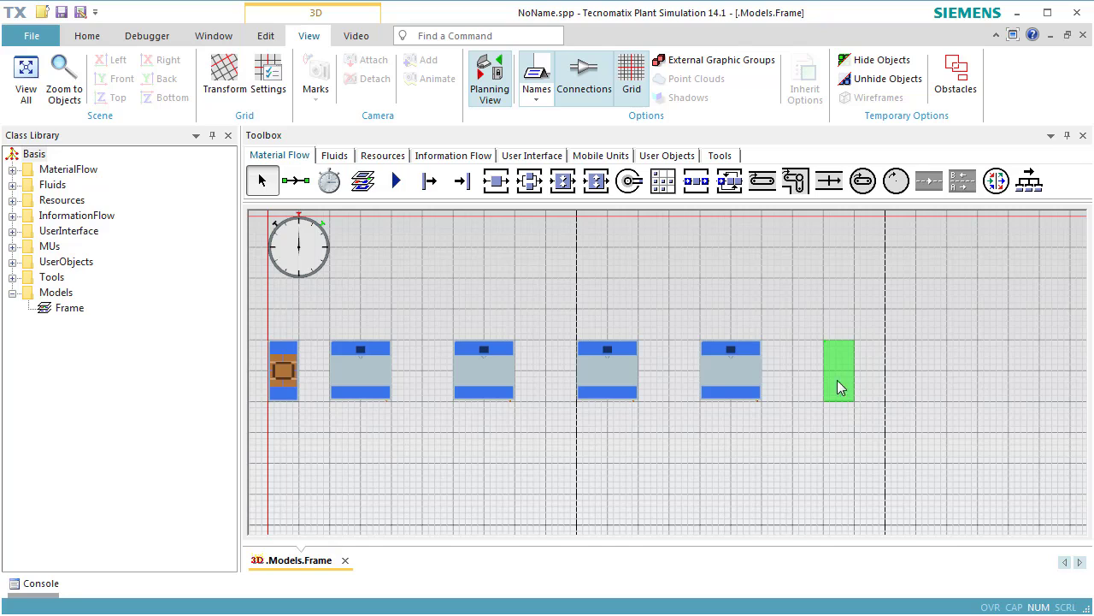
Connect the Source through the four Stations in sequence to the Drain with Connectors
{"action": "left_click", "coordinate": [297, 183], "text": "ctrl"}
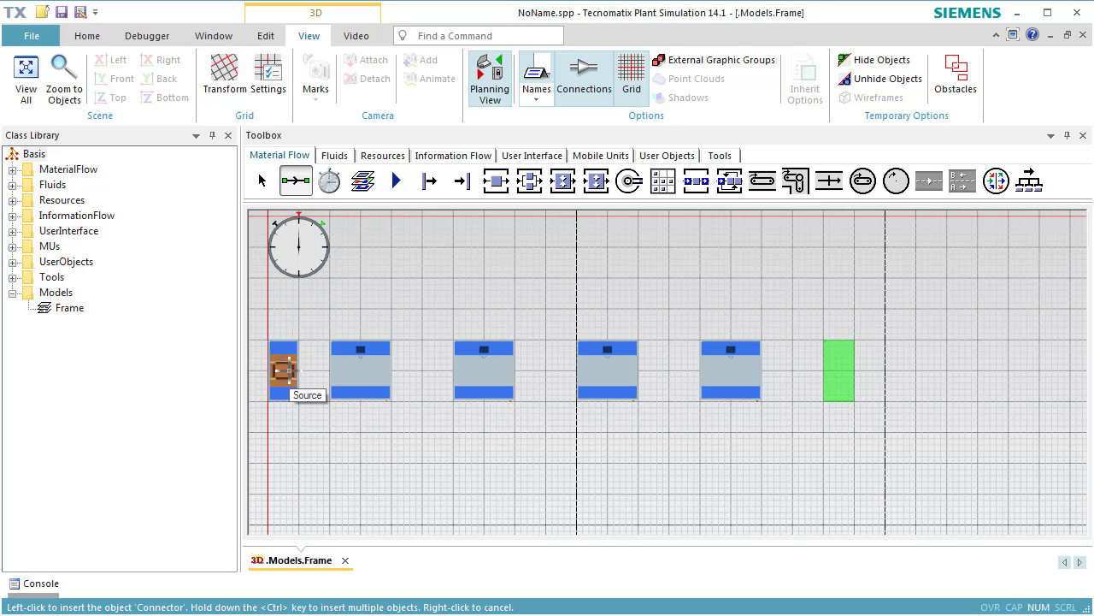
{"action": "left_click", "coordinate": [283, 370]}
{"action": "left_click", "coordinate": [360, 379]}
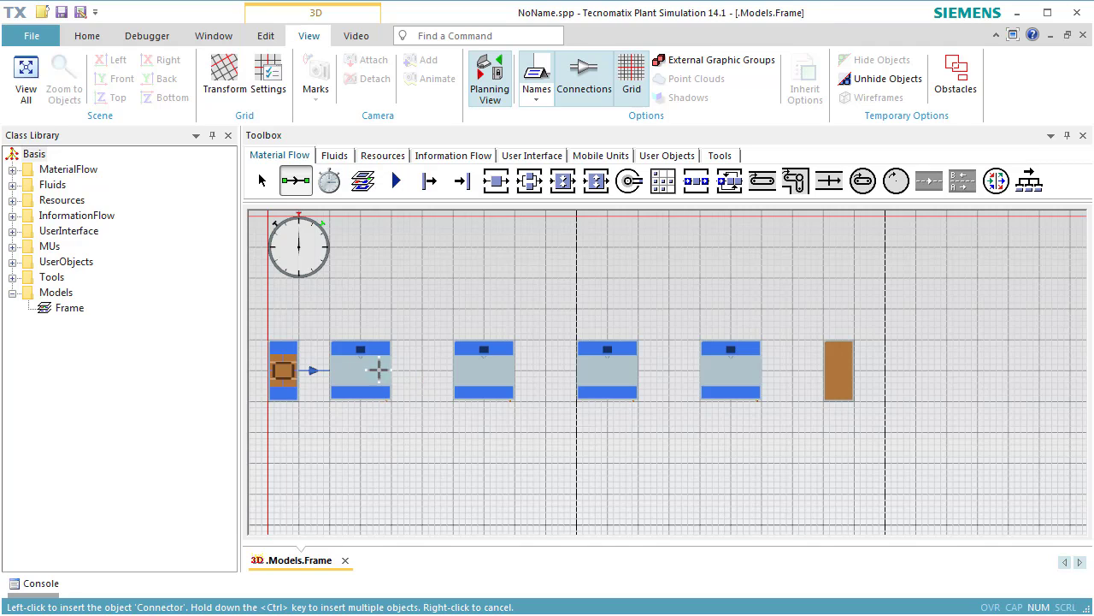
{"action": "left_click", "coordinate": [481, 373]}
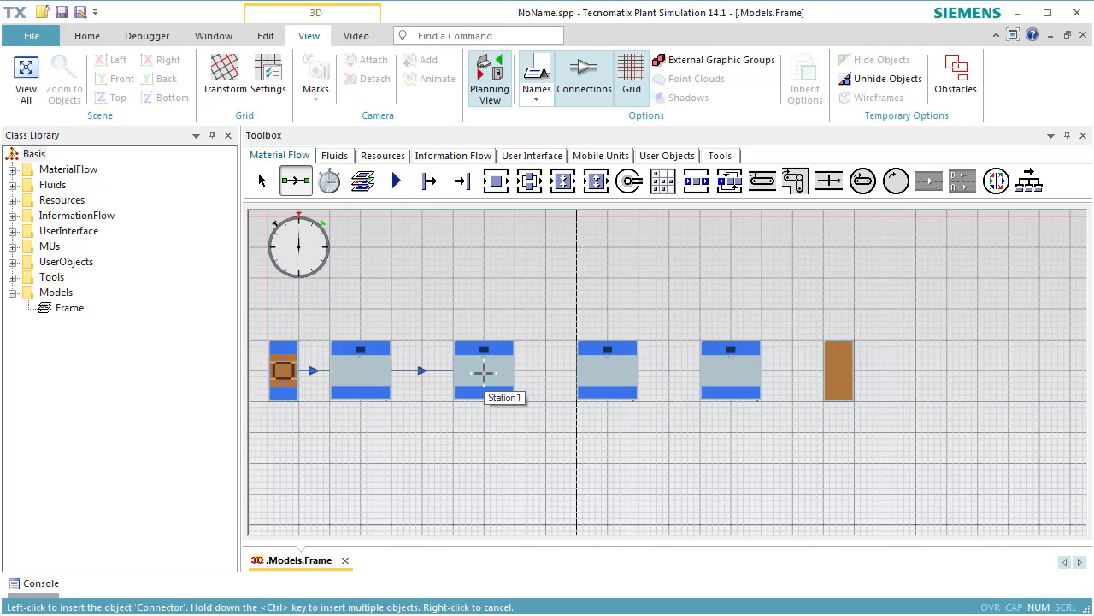
{"action": "left_click", "coordinate": [603, 371]}
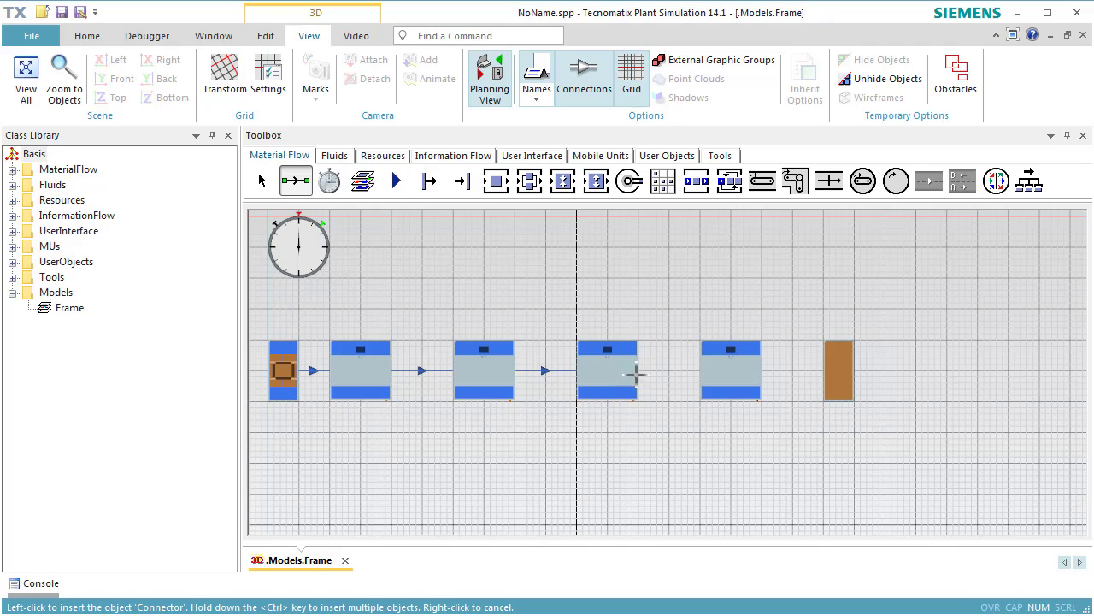
{"action": "left_click", "coordinate": [718, 368]}
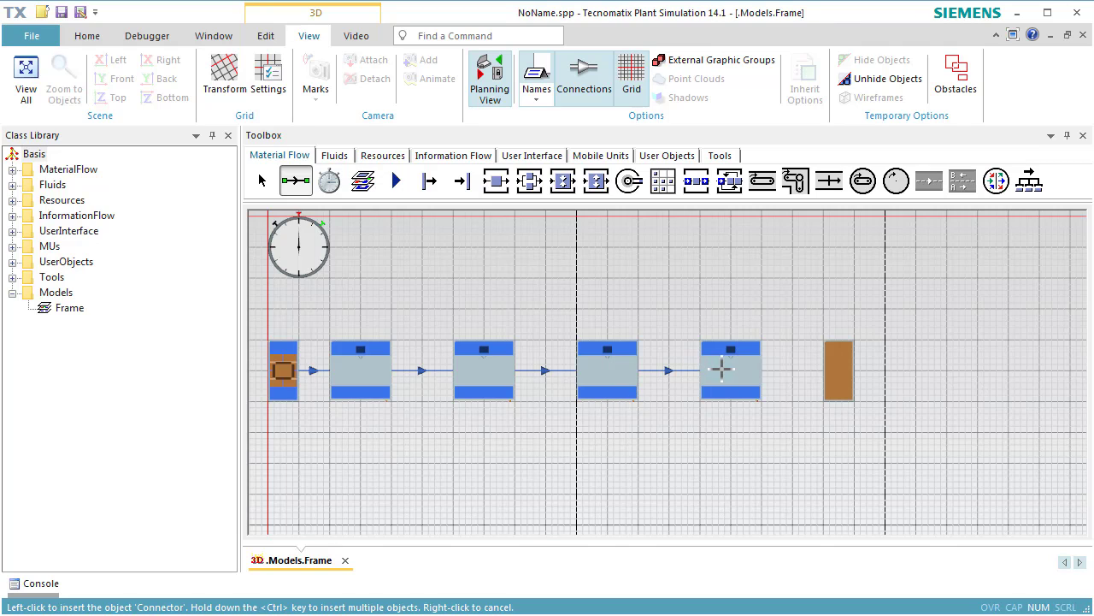
{"action": "left_click", "coordinate": [838, 370]}
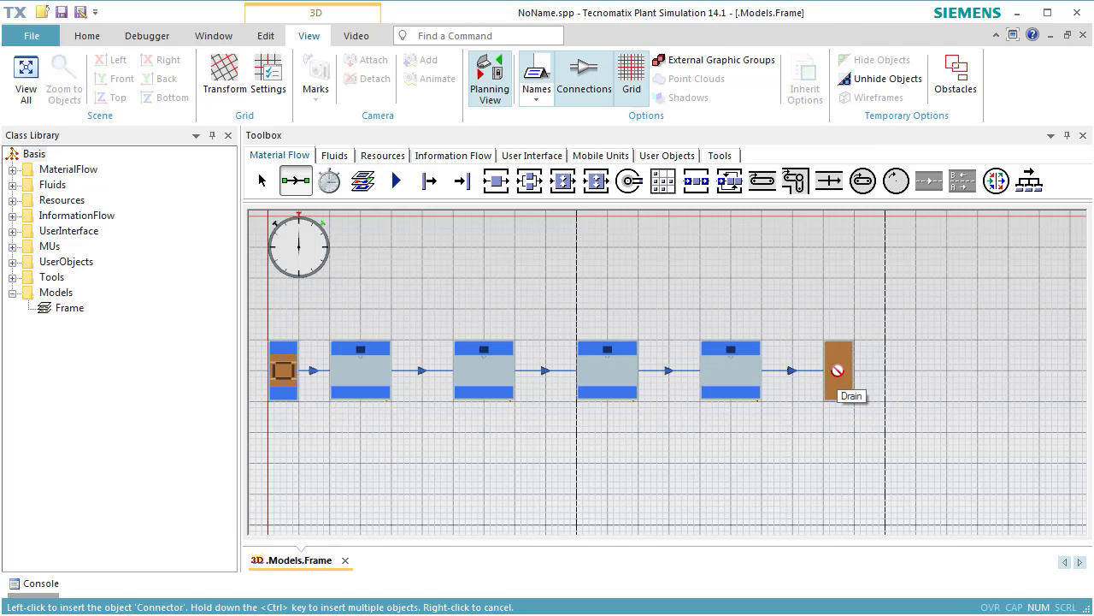
{"action": "right_click", "coordinate": [838, 370]}
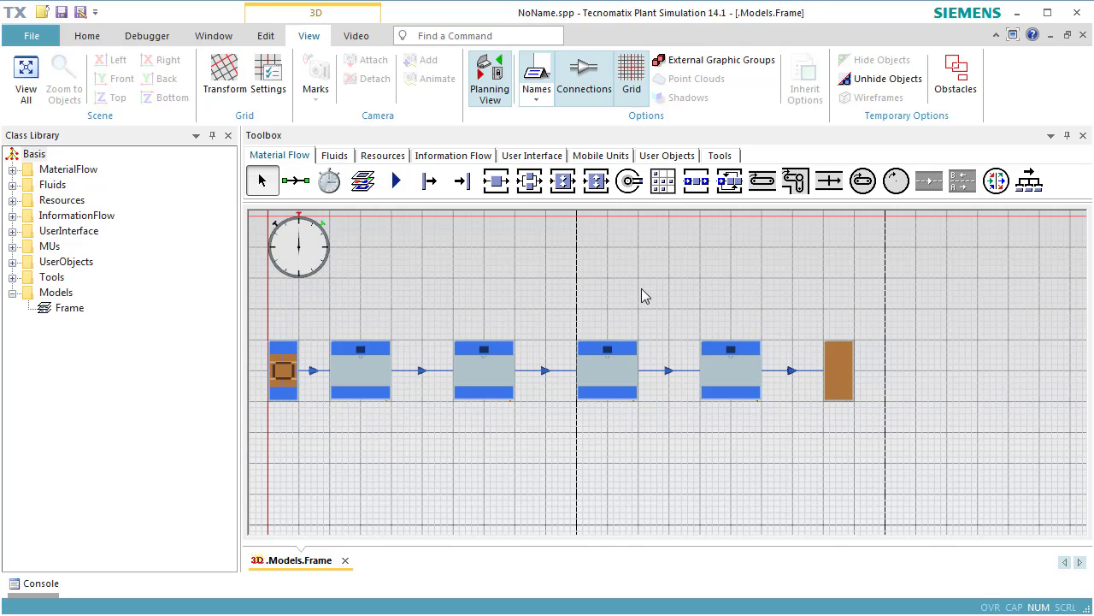
Attach a Workplace to the lower side of each of the four Stations
{"action": "left_click", "coordinate": [382, 157]}
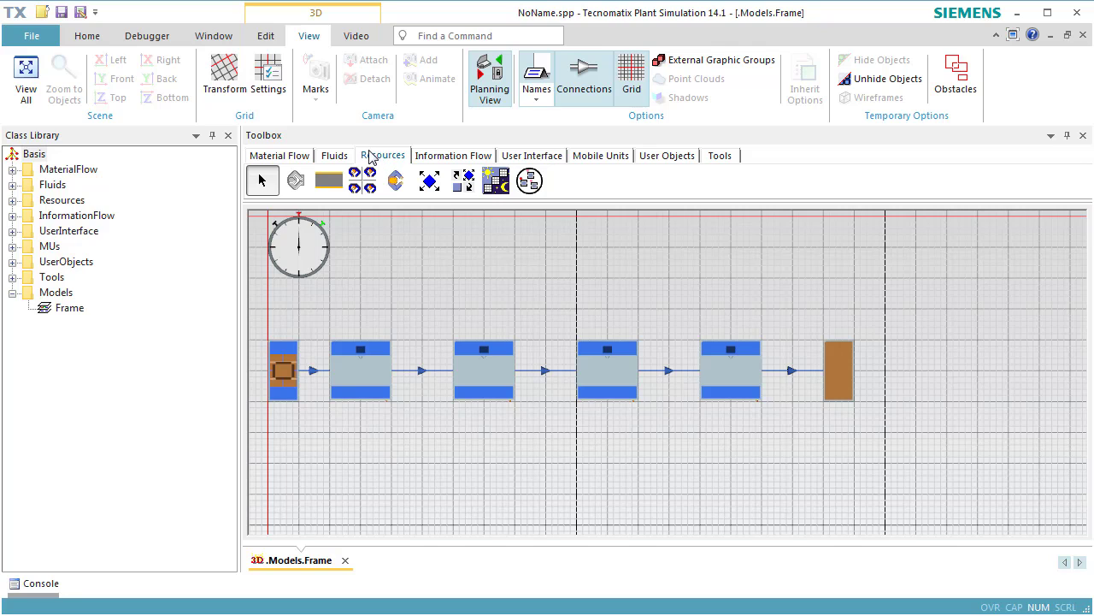
{"action": "left_click", "coordinate": [294, 184]}
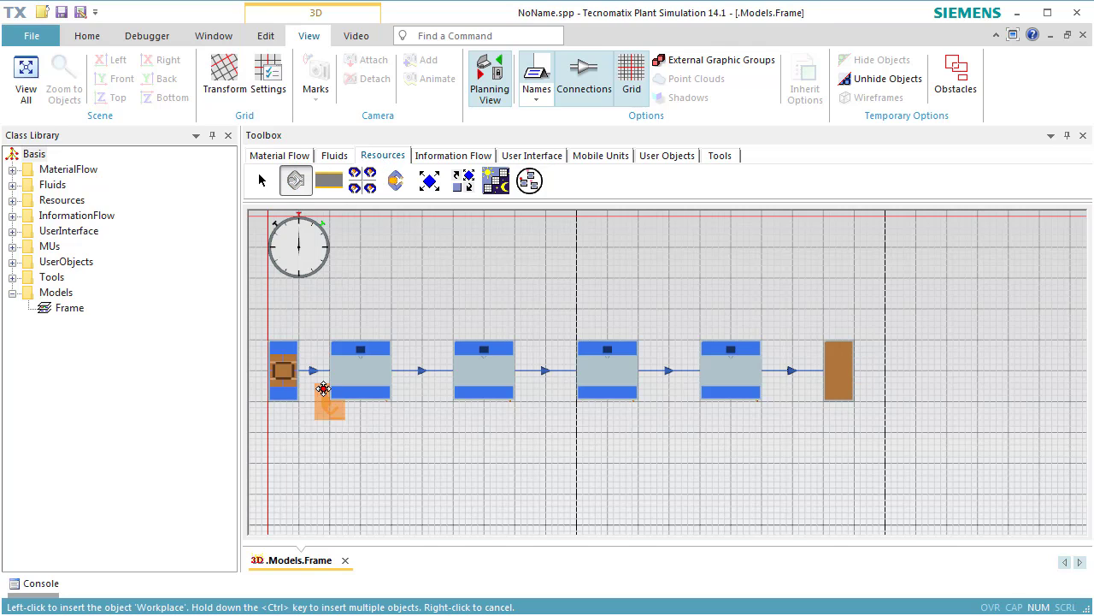
{"action": "left_click", "coordinate": [359, 414]}
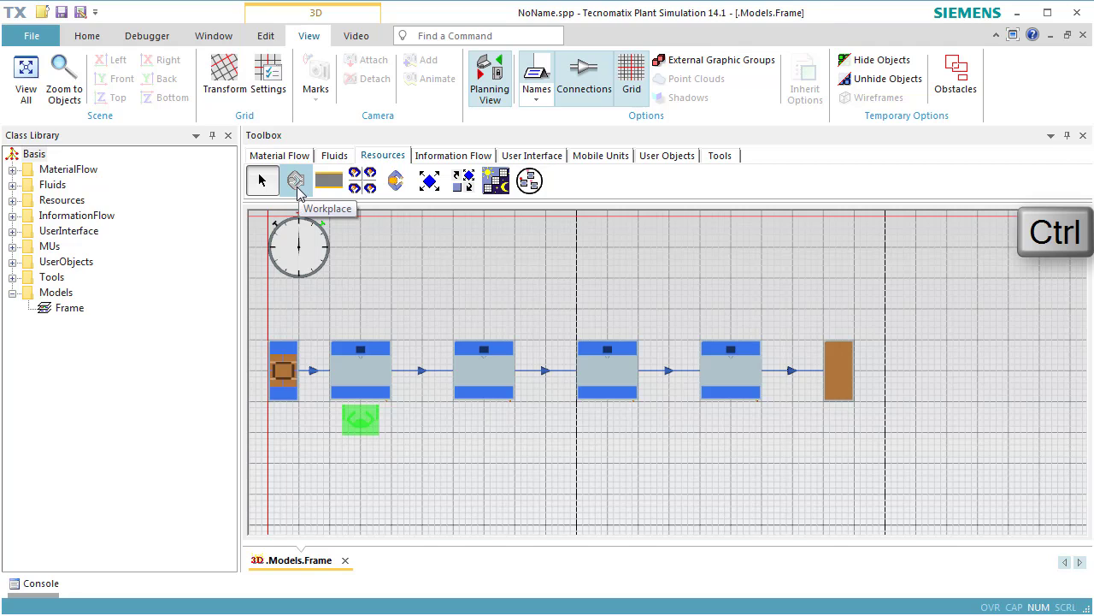
{"action": "left_click", "coordinate": [297, 183]}
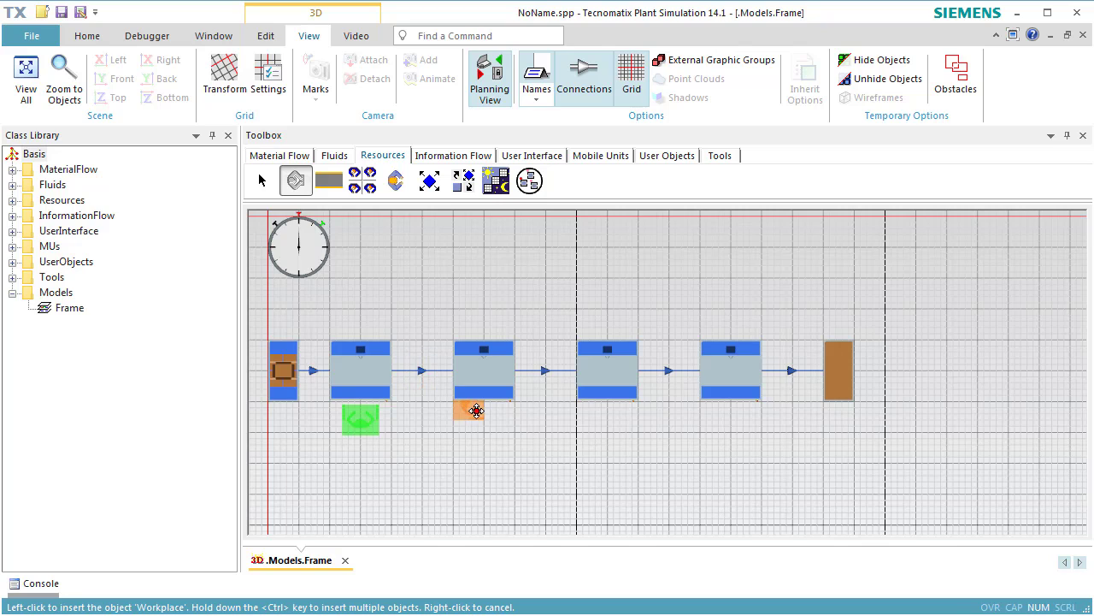
{"action": "left_click", "coordinate": [484, 412], "text": "ctrl"}
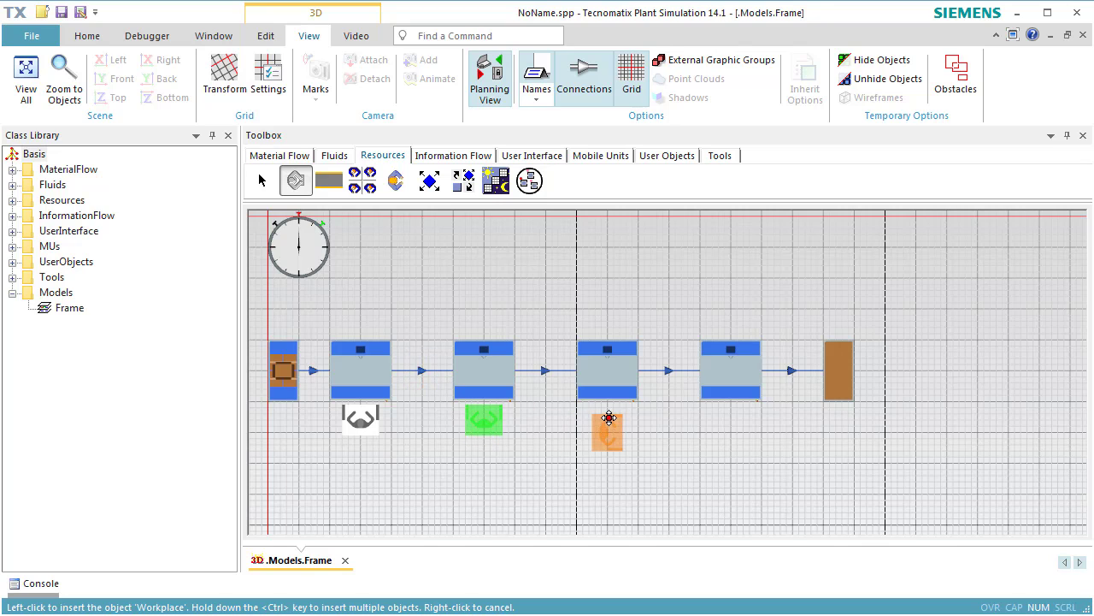
{"action": "left_click", "coordinate": [608, 417], "text": "ctrl"}
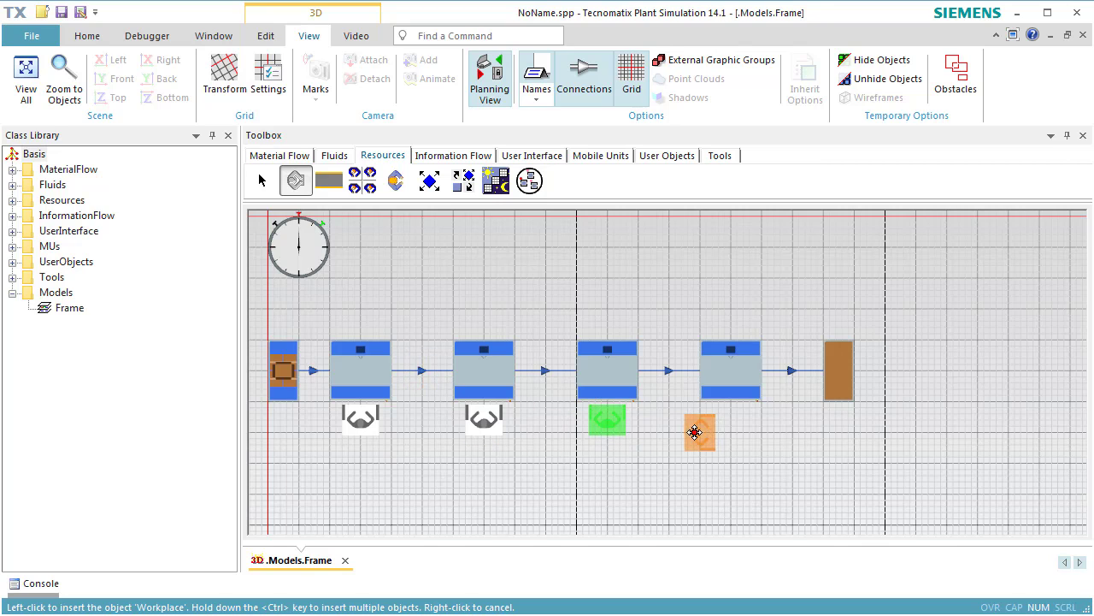
{"action": "left_click", "coordinate": [731, 419], "text": "ctrl"}
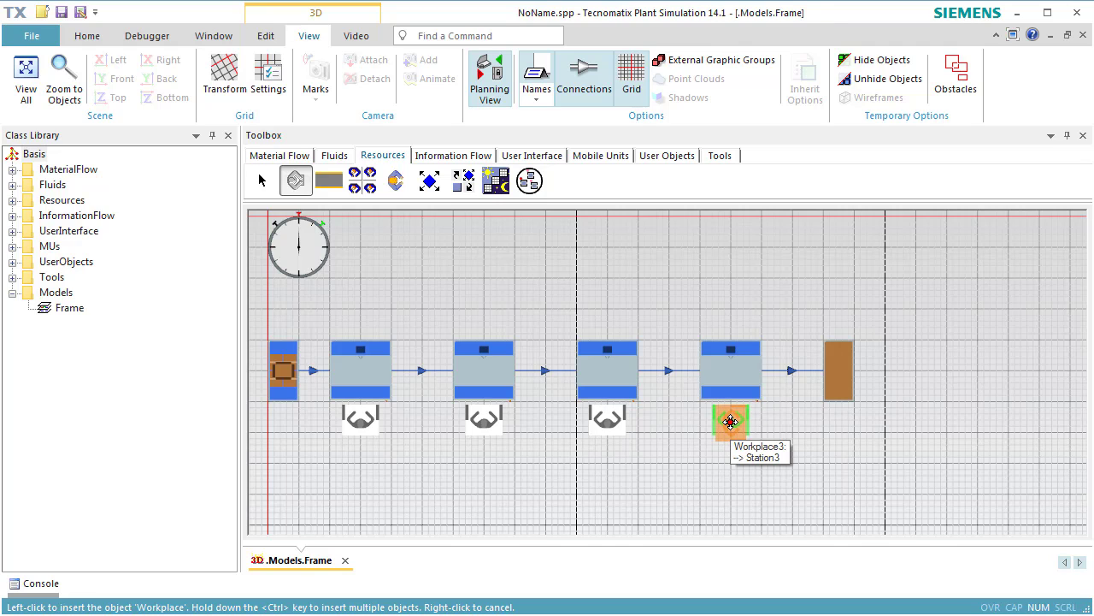
{"action": "right_click", "coordinate": [730, 420]}
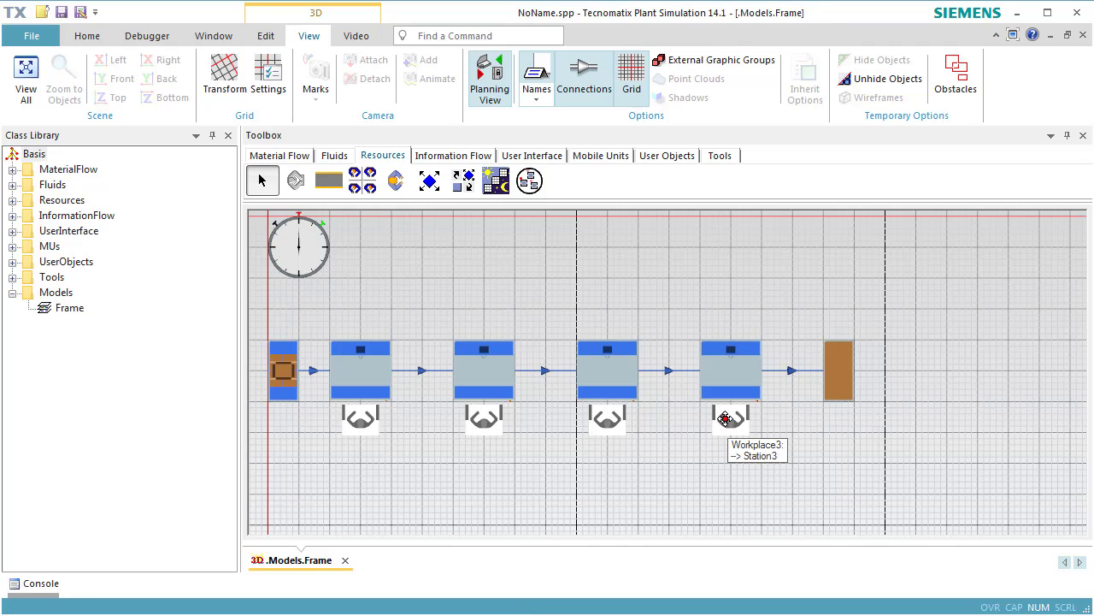
Insert a WorkerPool and a Broker side by side above the row of Stations
{"action": "left_click", "coordinate": [363, 180]}
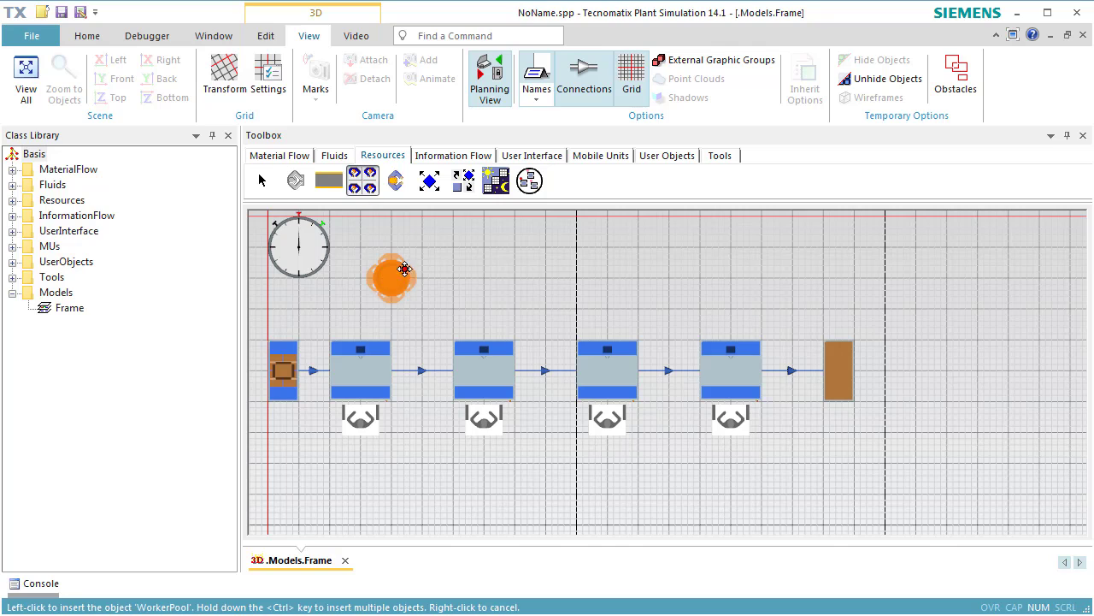
{"action": "left_click", "coordinate": [456, 291]}
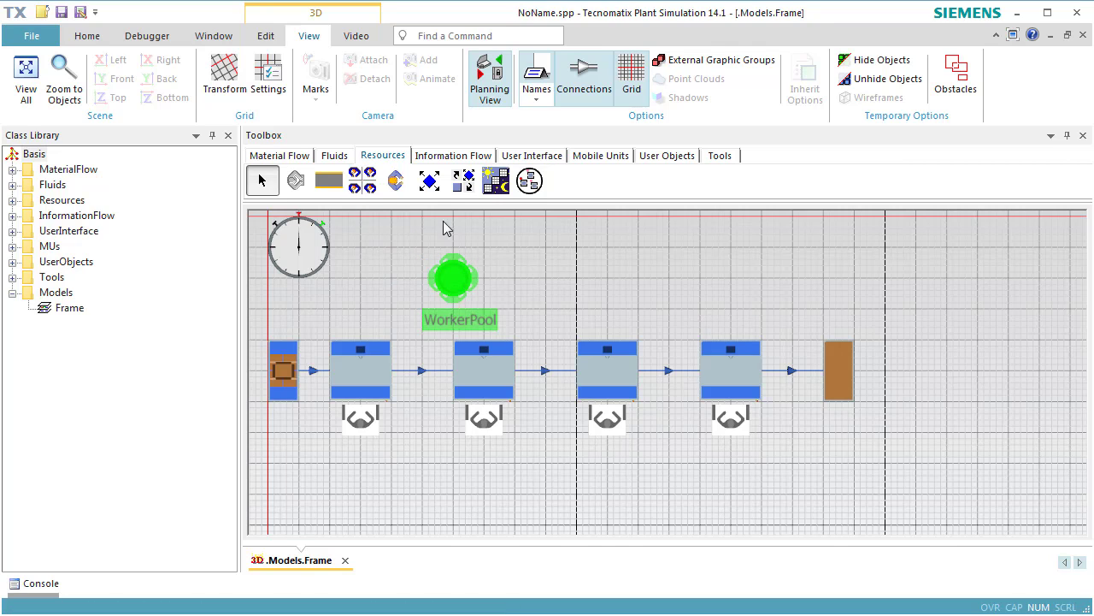
{"action": "left_click", "coordinate": [430, 180]}
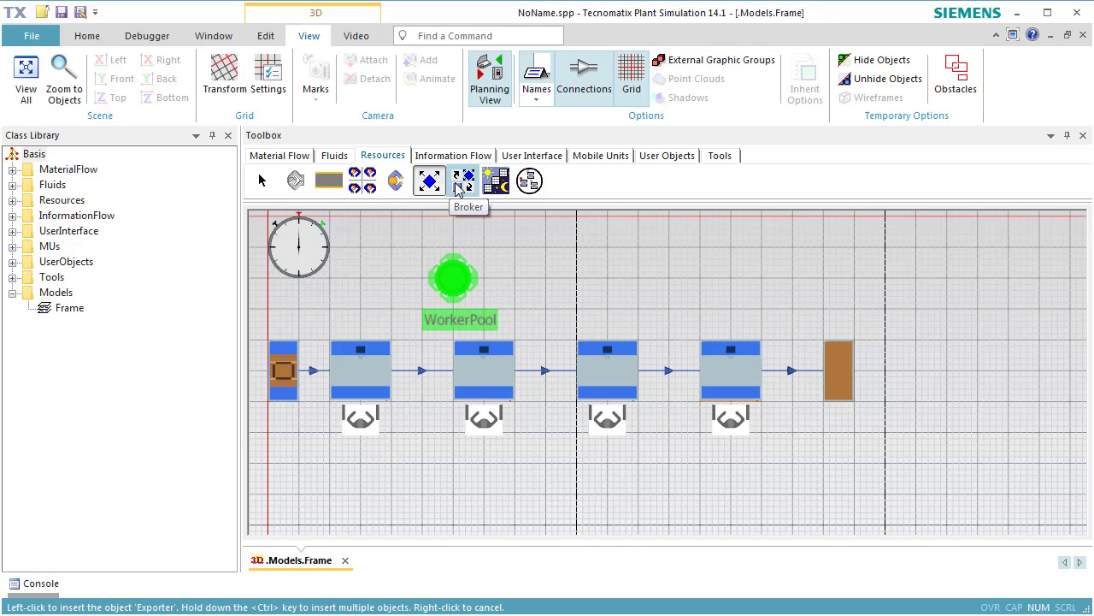
{"action": "left_click", "coordinate": [457, 183]}
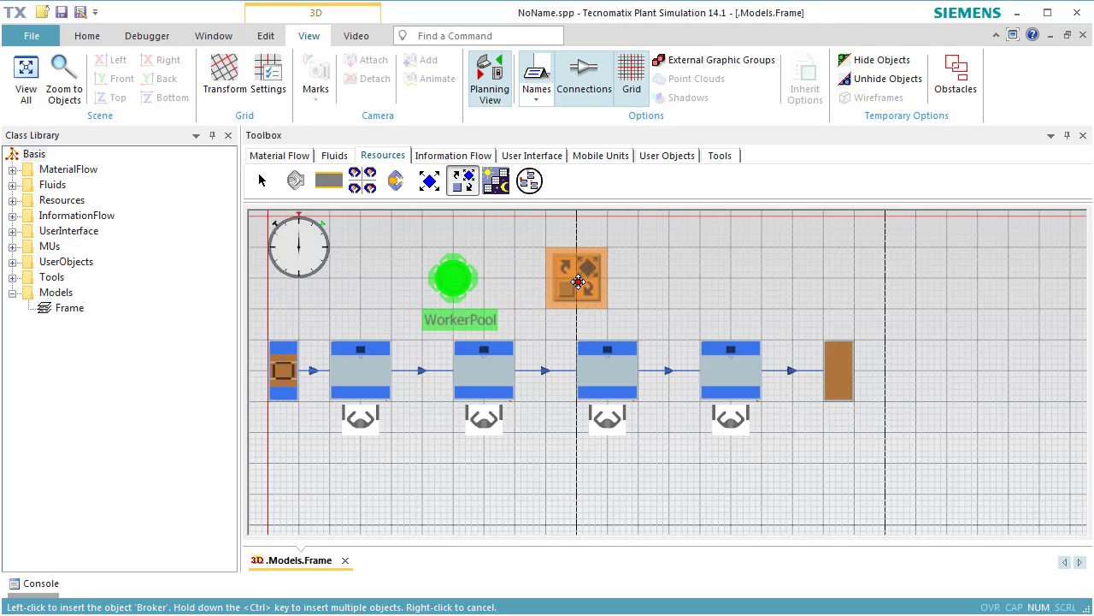
{"action": "left_click", "coordinate": [578, 282]}
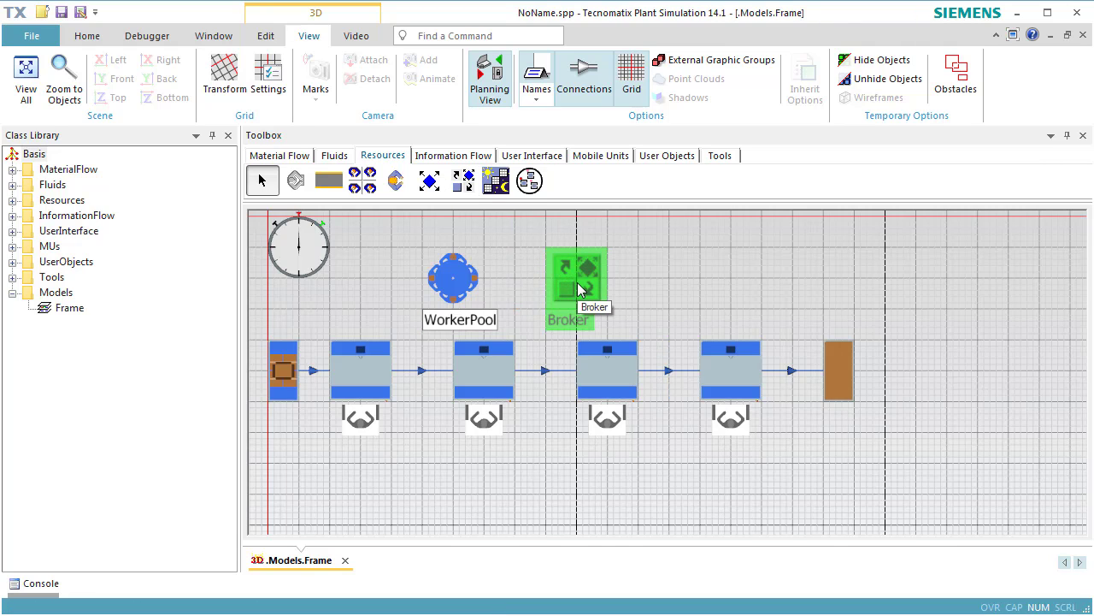
Turn off the planning view and show the whole production line in perspective from the front
{"action": "left_click", "coordinate": [492, 96]}
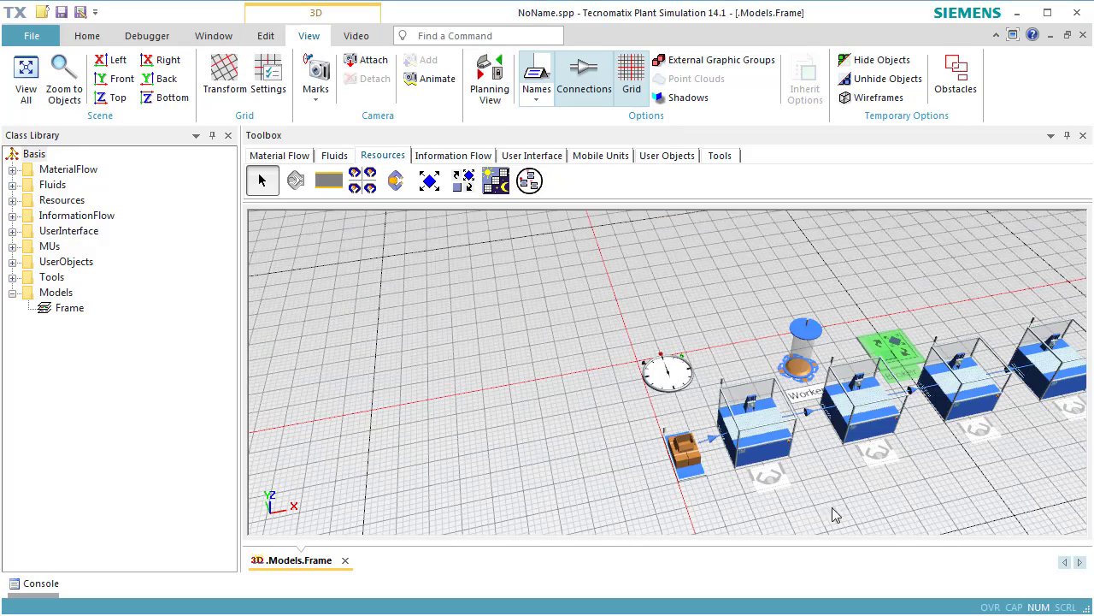
{"action": "middle_click_drag", "start_coordinate": [902, 488], "coordinate": [853, 466]}
{"action": "right_click_drag", "start_coordinate": [966, 333], "coordinate": [737, 287]}
{"action": "middle_click_drag", "start_coordinate": [737, 286], "coordinate": [760, 284]}
Run the simulation to check the material flow through the line and reset it
{"action": "right_click", "coordinate": [748, 292]}
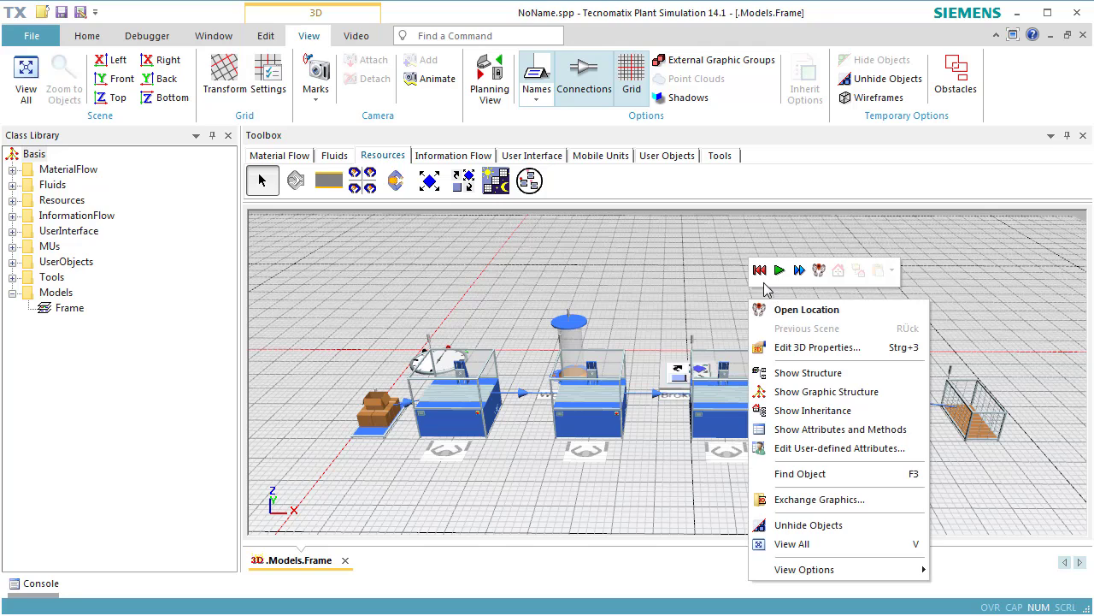
{"action": "left_click", "coordinate": [778, 272]}
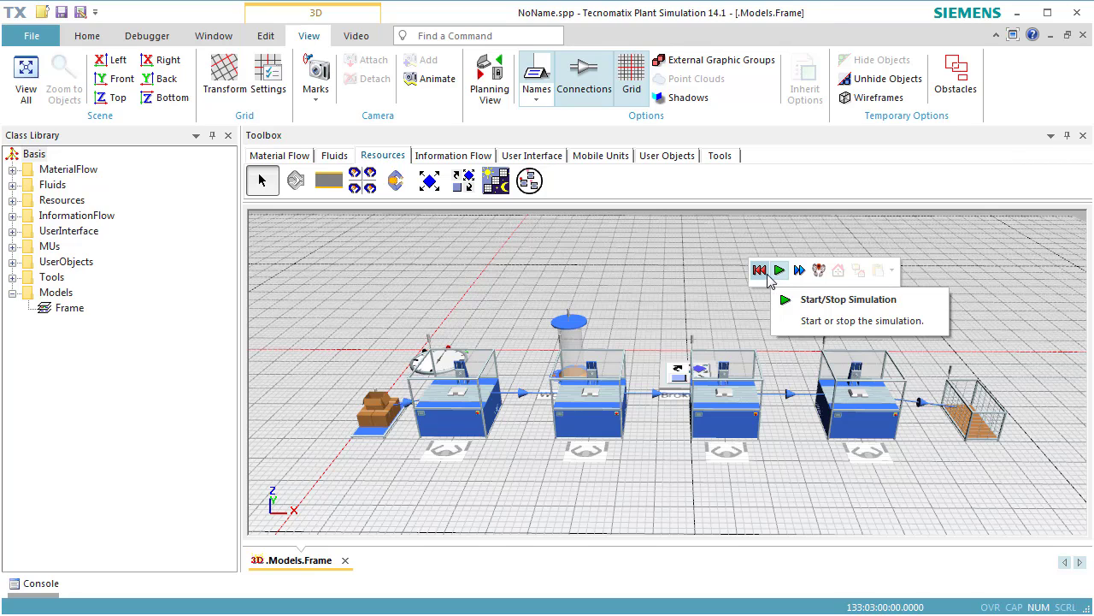
{"action": "left_click", "coordinate": [762, 272]}
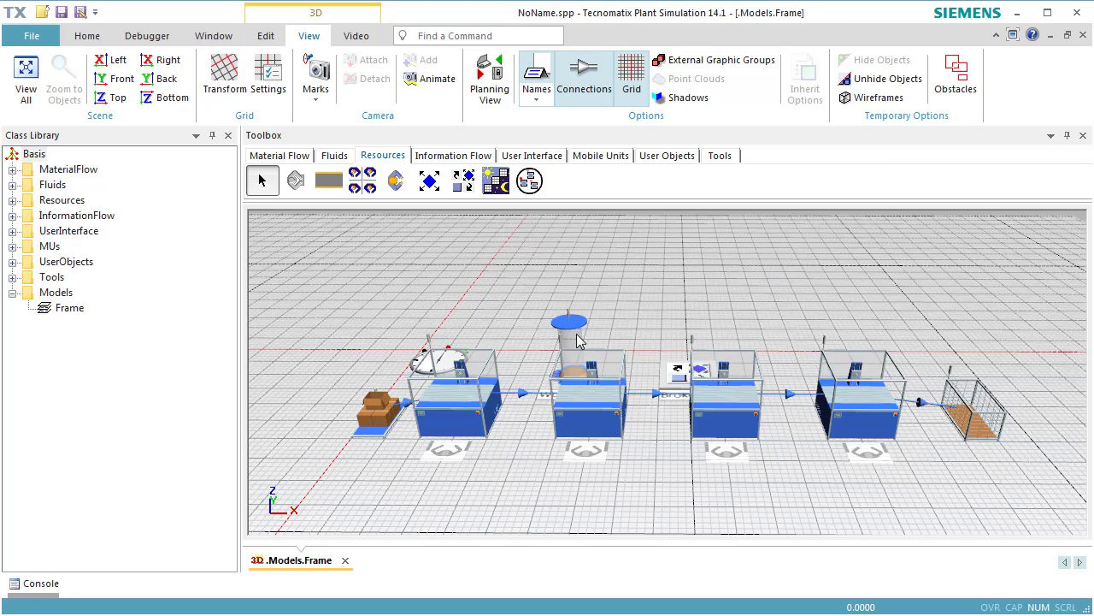
Activate the processing importer of the first Station after the Source
{"action": "double_click", "coordinate": [475, 406]}
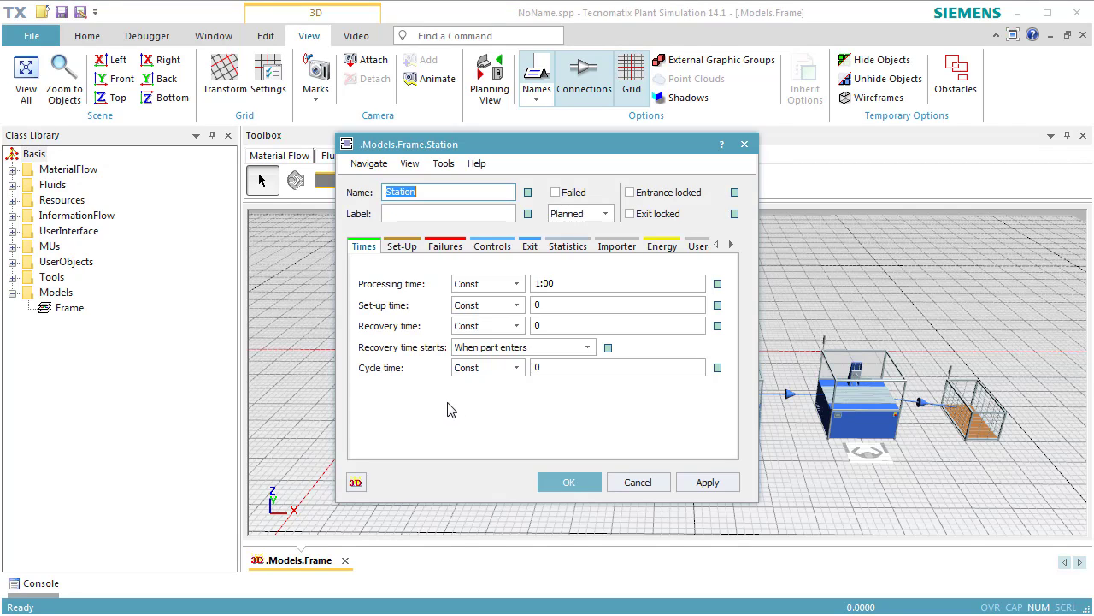
{"action": "left_click", "coordinate": [607, 247]}
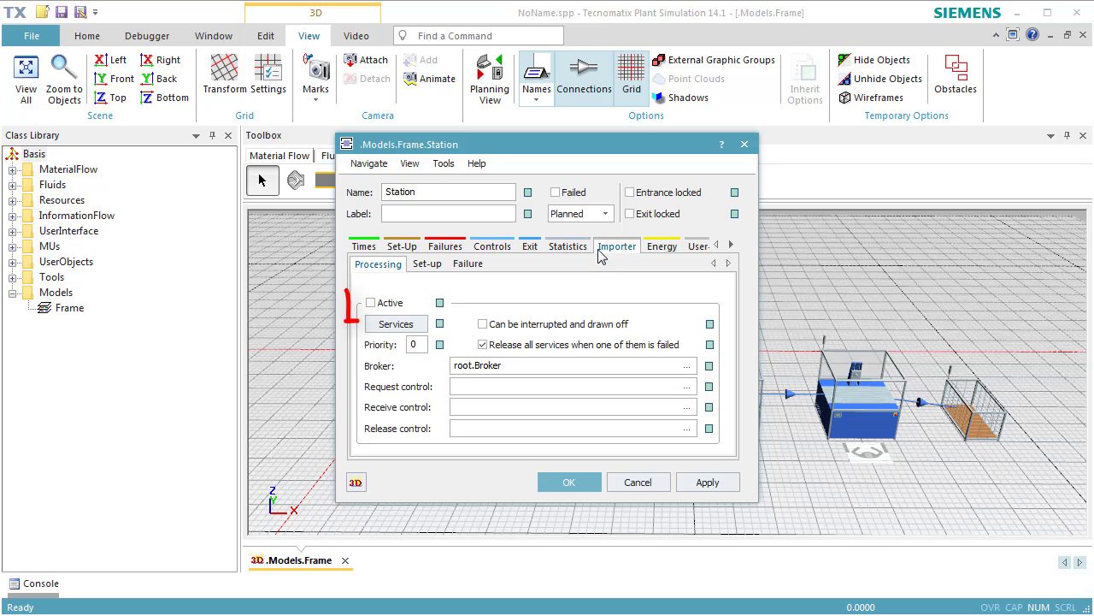
{"action": "left_click", "coordinate": [390, 304]}
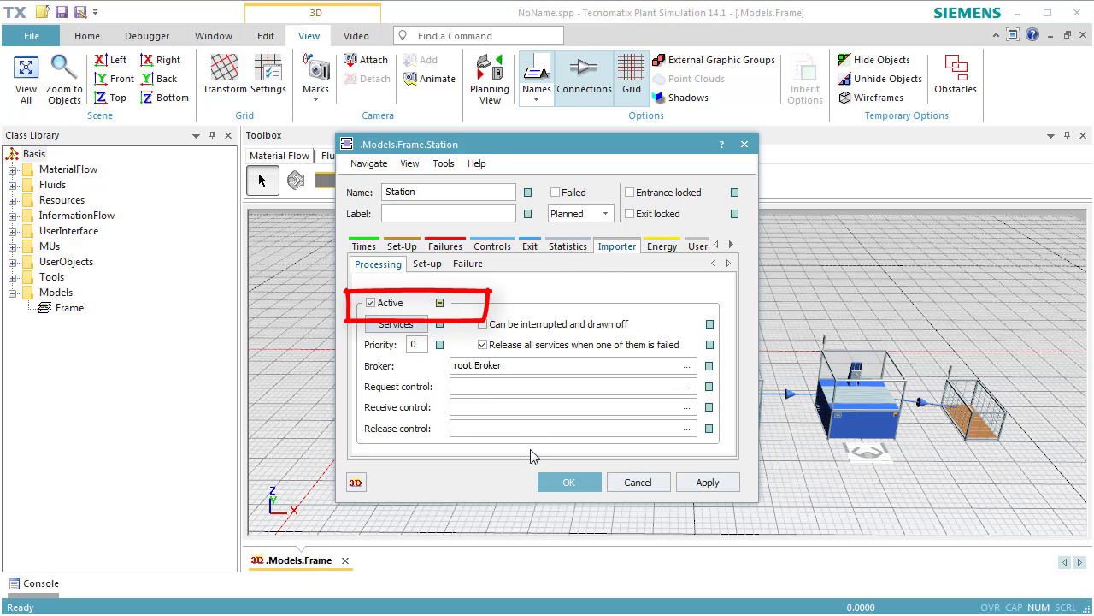
{"action": "left_click", "coordinate": [552, 484]}
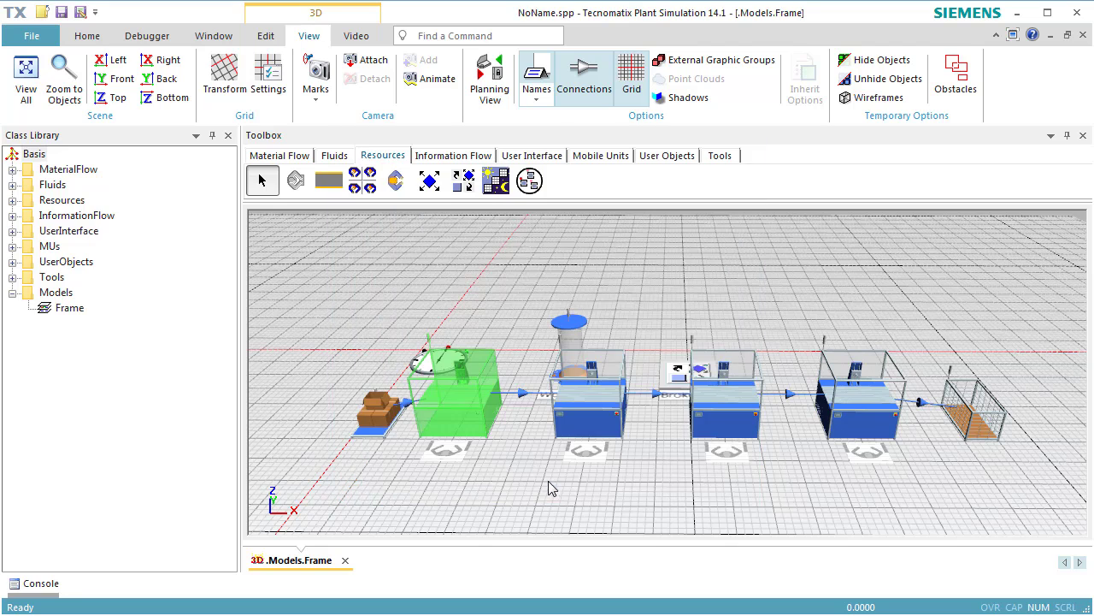
Activate the processing importer of each of the remaining three Stations: Station1, Station2 and Station3
{"action": "double_click", "coordinate": [596, 431]}
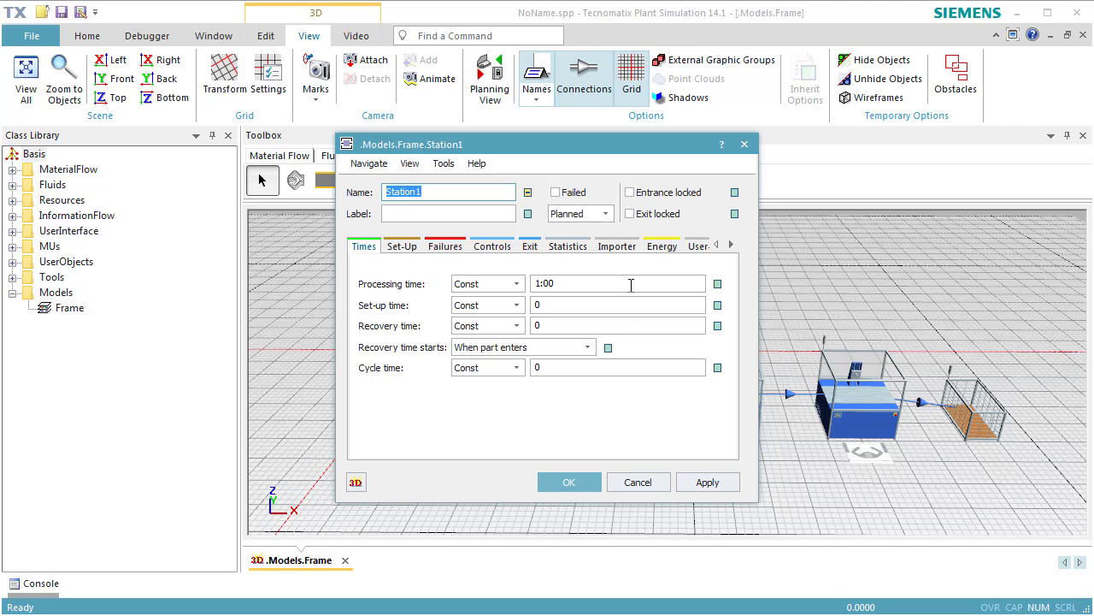
{"action": "left_click", "coordinate": [616, 246]}
{"action": "left_click", "coordinate": [371, 302]}
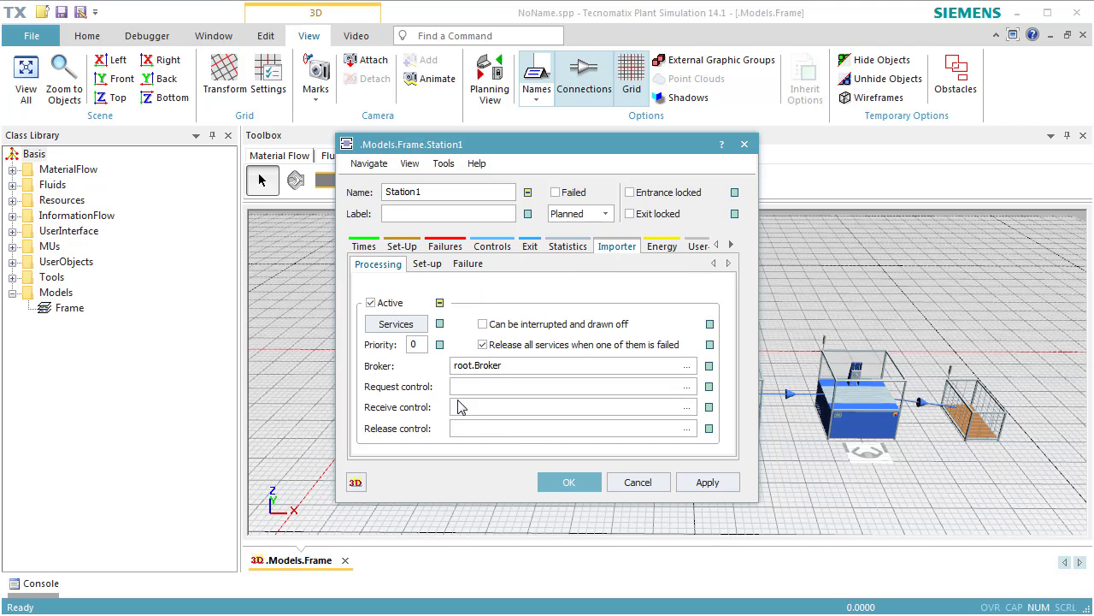
{"action": "left_click", "coordinate": [552, 482]}
{"action": "left_click", "coordinate": [722, 428]}
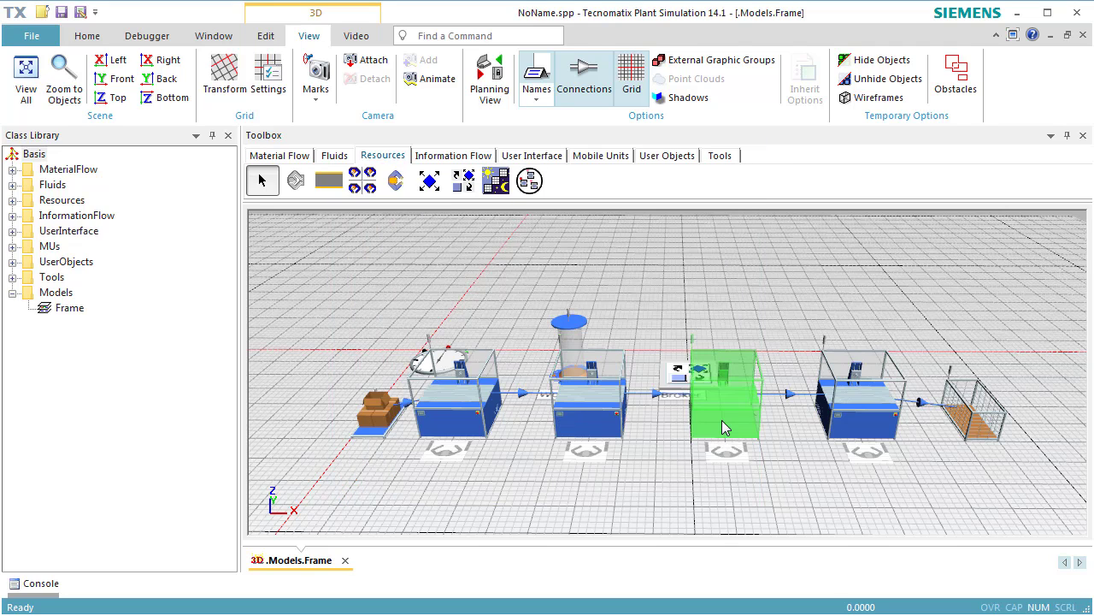
{"action": "double_click", "coordinate": [724, 422]}
{"action": "left_click", "coordinate": [616, 246]}
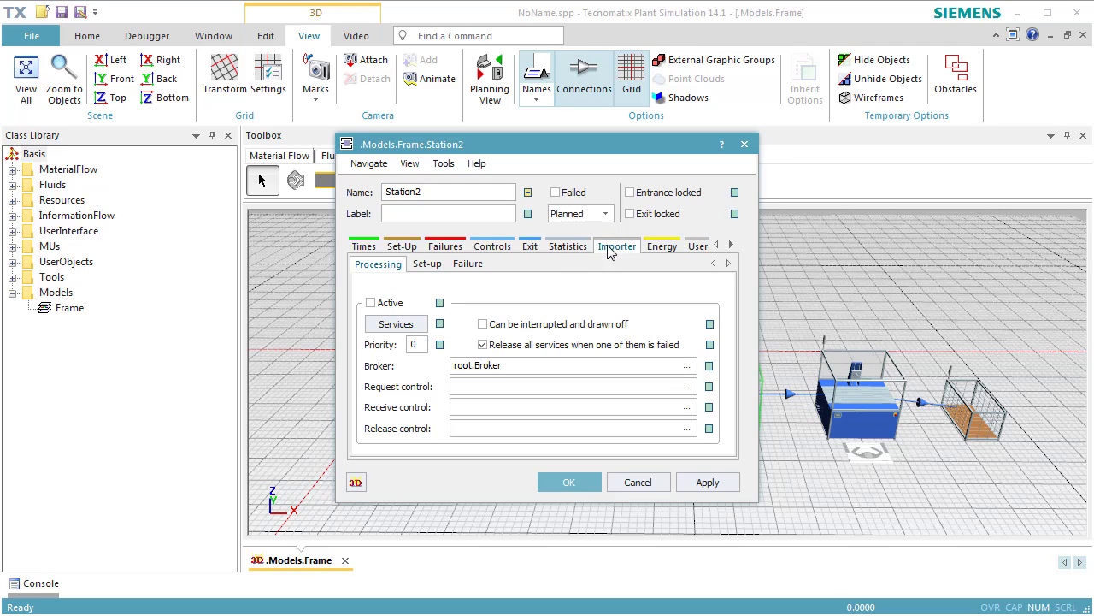
{"action": "left_click", "coordinate": [370, 303]}
{"action": "left_click", "coordinate": [556, 484]}
{"action": "double_click", "coordinate": [852, 422]}
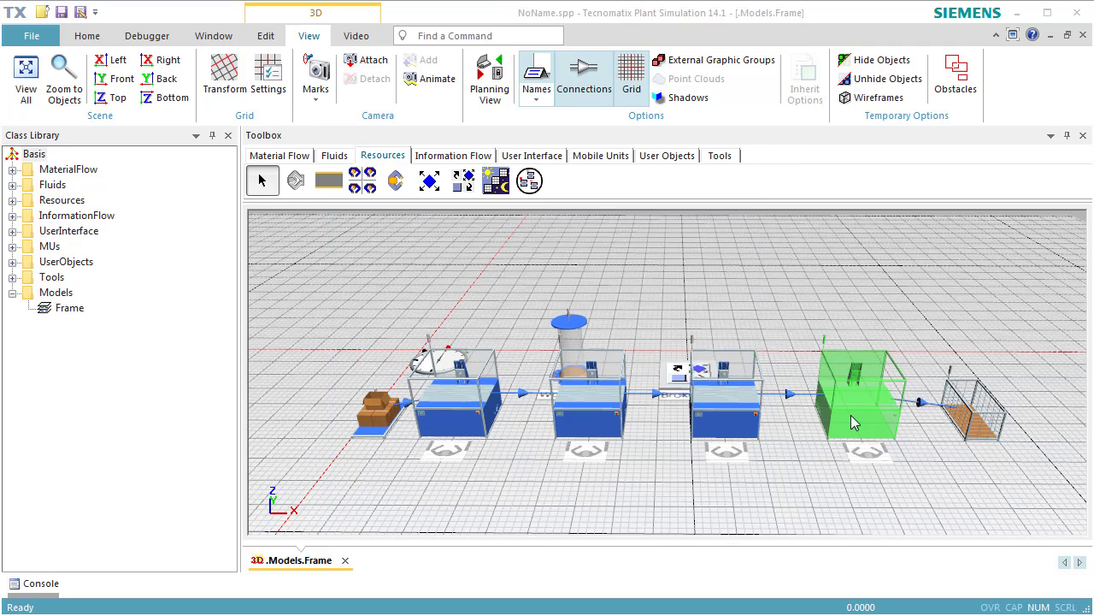
{"action": "left_click", "coordinate": [617, 248]}
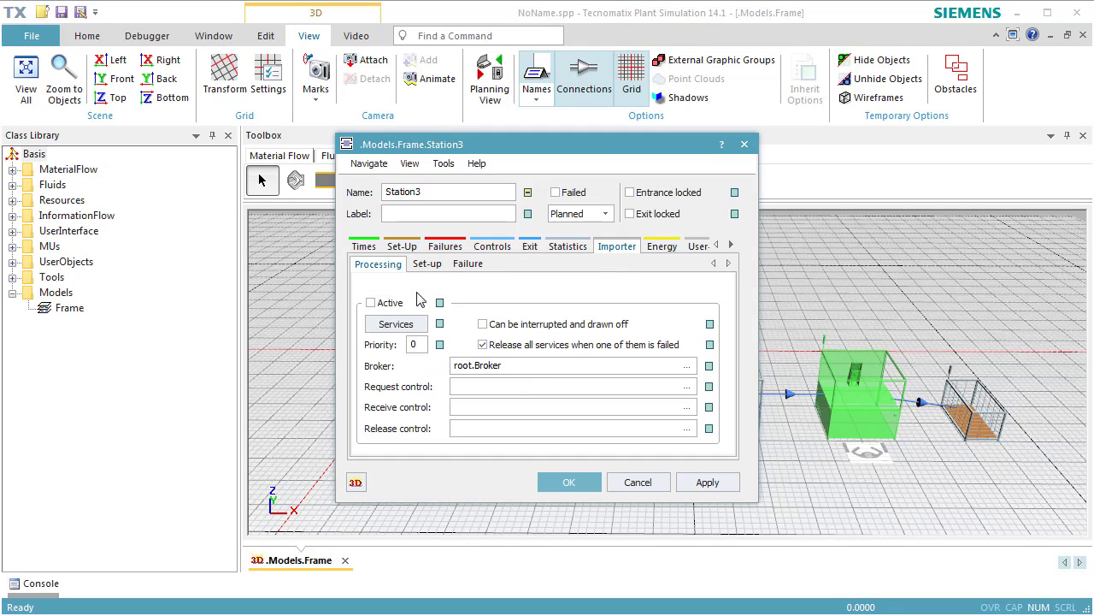
{"action": "left_click", "coordinate": [551, 482]}
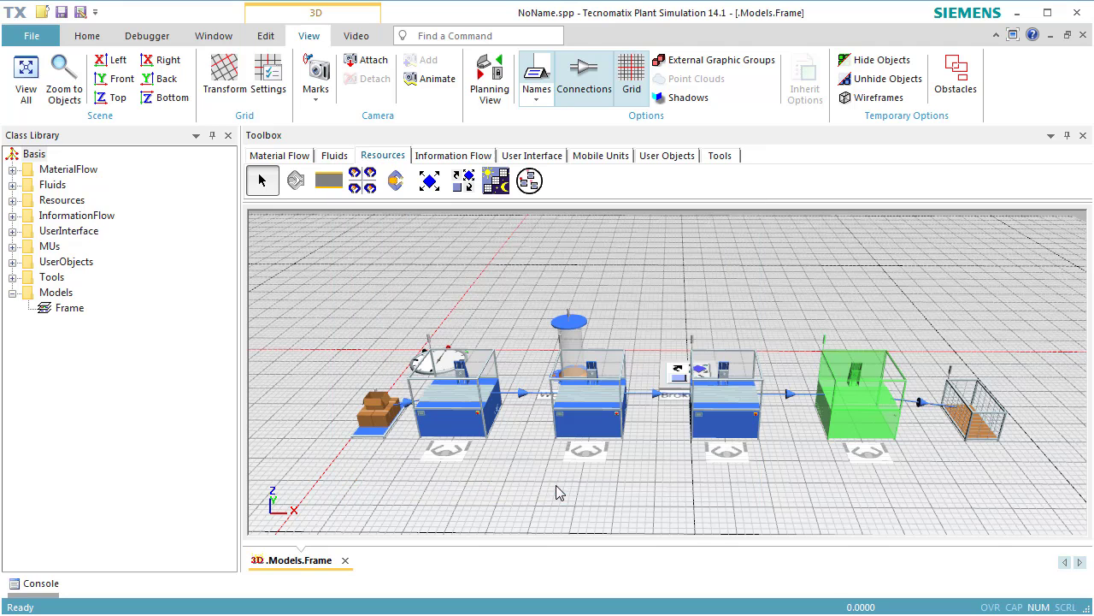
Run the simulation from the start, switch it to real-time mode to watch the worker, and reset it
{"action": "right_click", "coordinate": [670, 490]}
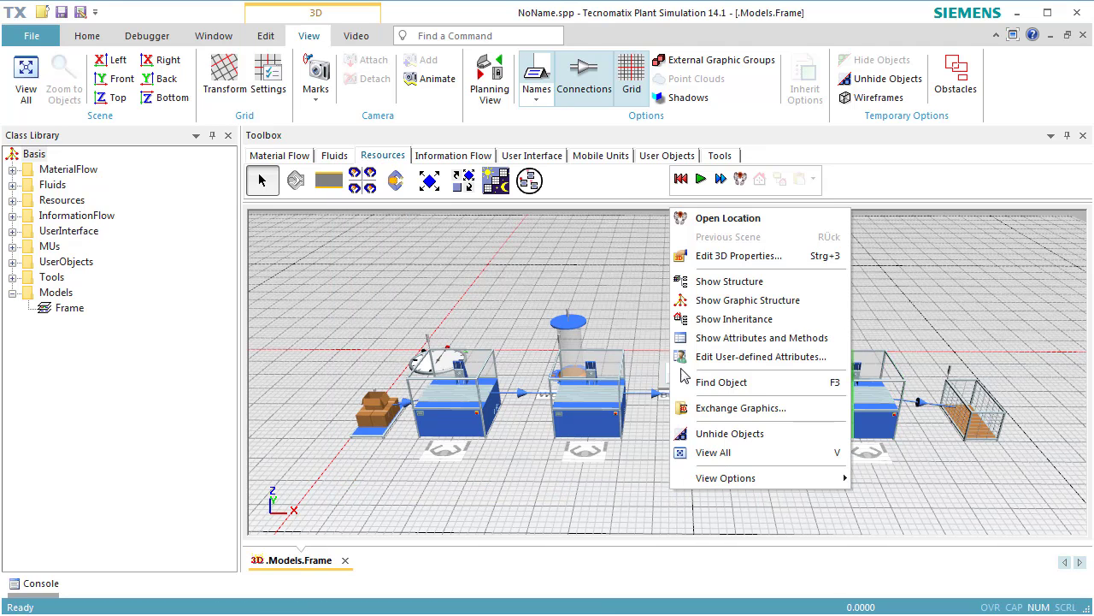
{"action": "left_click", "coordinate": [681, 180]}
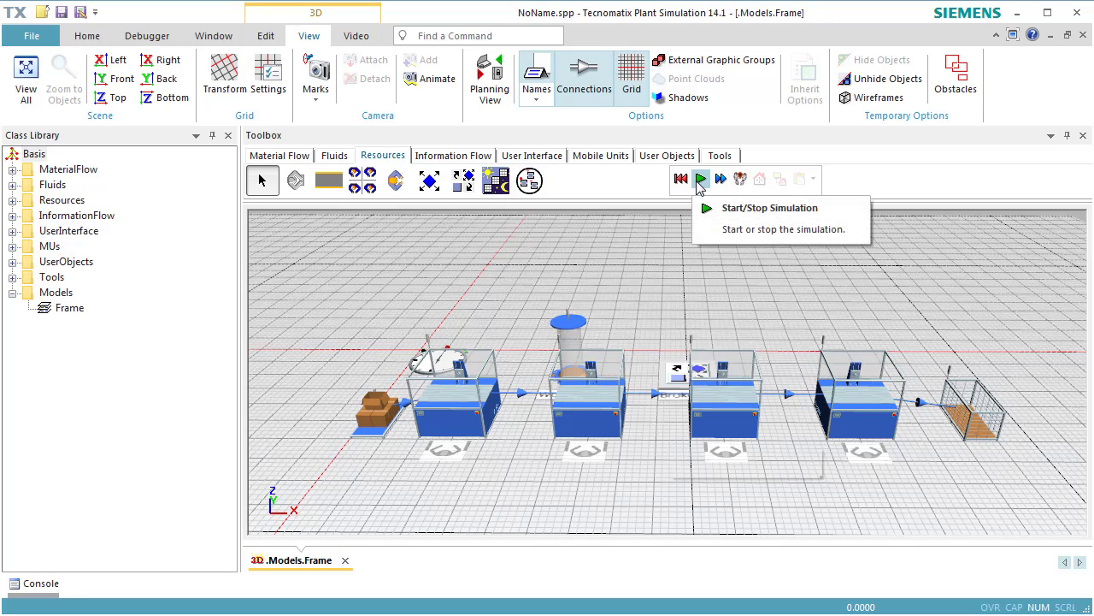
{"action": "left_click", "coordinate": [701, 181]}
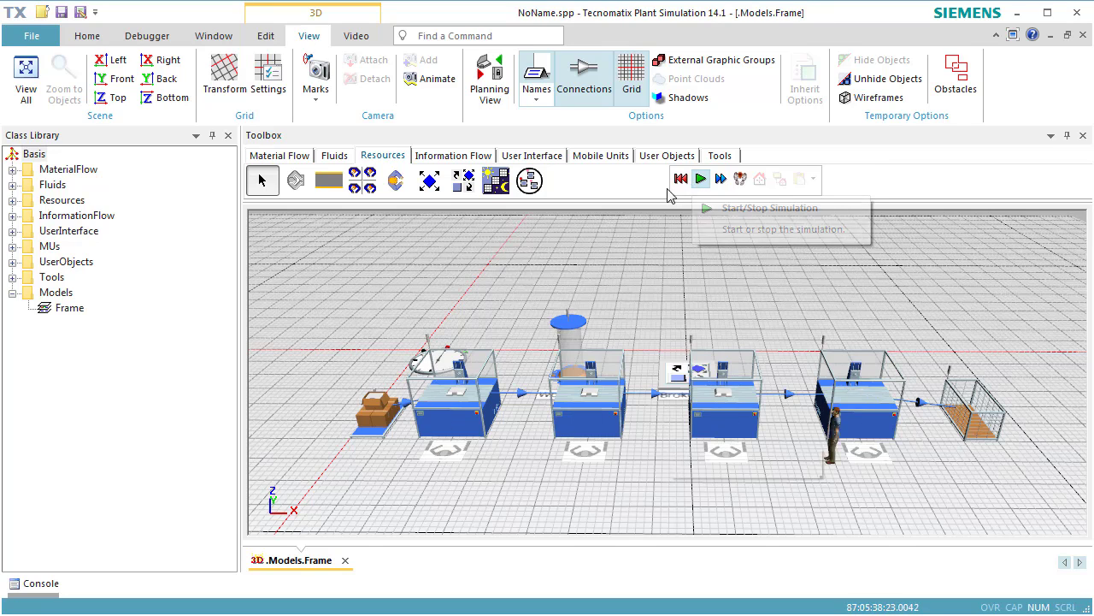
{"action": "left_click", "coordinate": [87, 36]}
{"action": "left_click", "coordinate": [173, 70]}
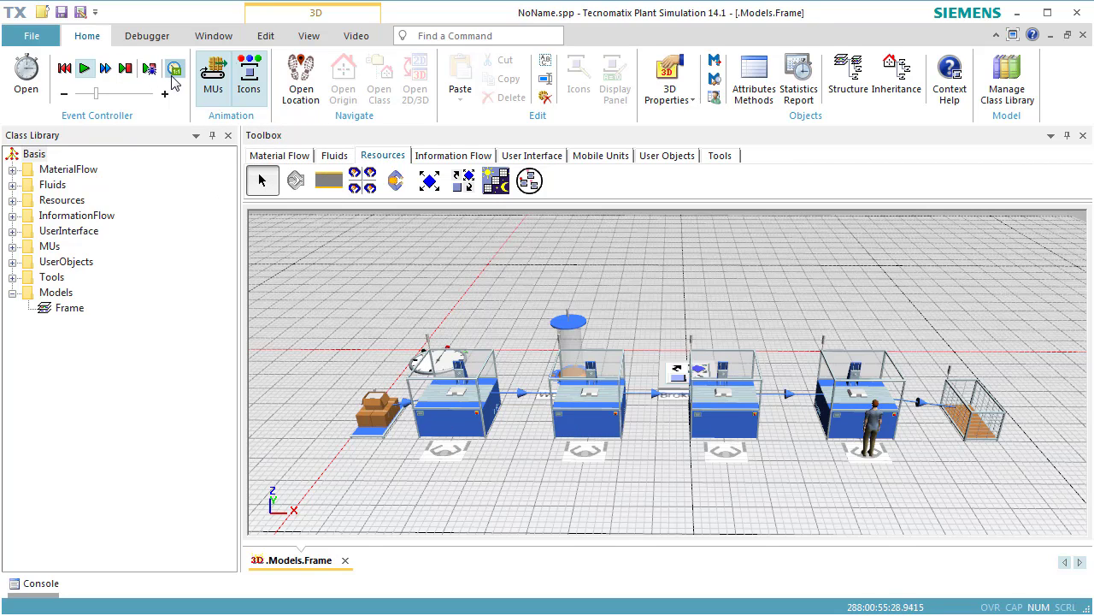
{"action": "right_click", "coordinate": [431, 286]}
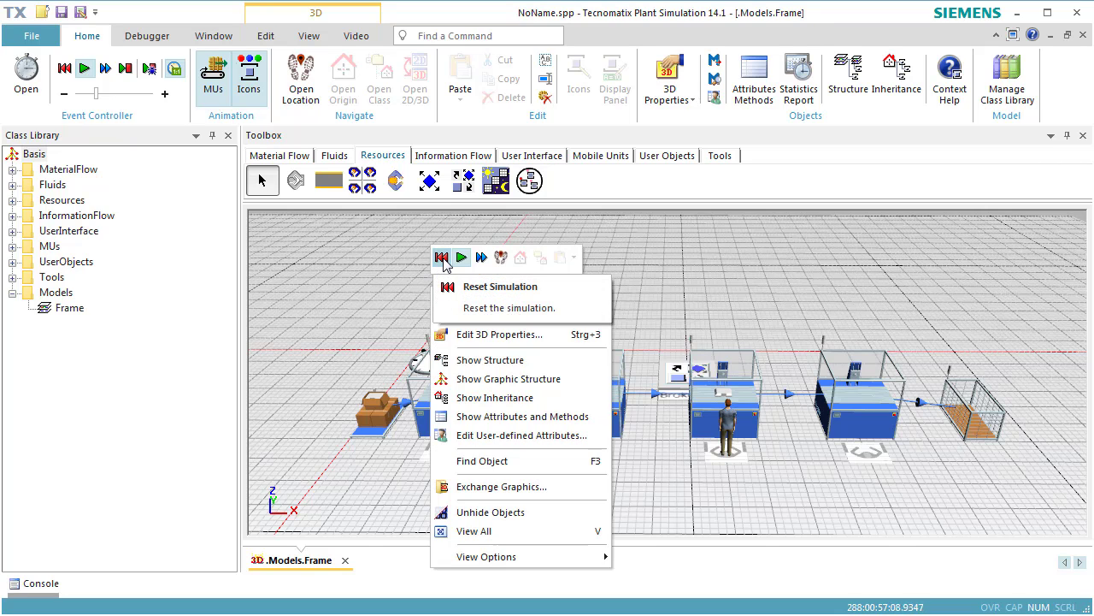
{"action": "left_click", "coordinate": [441, 258]}
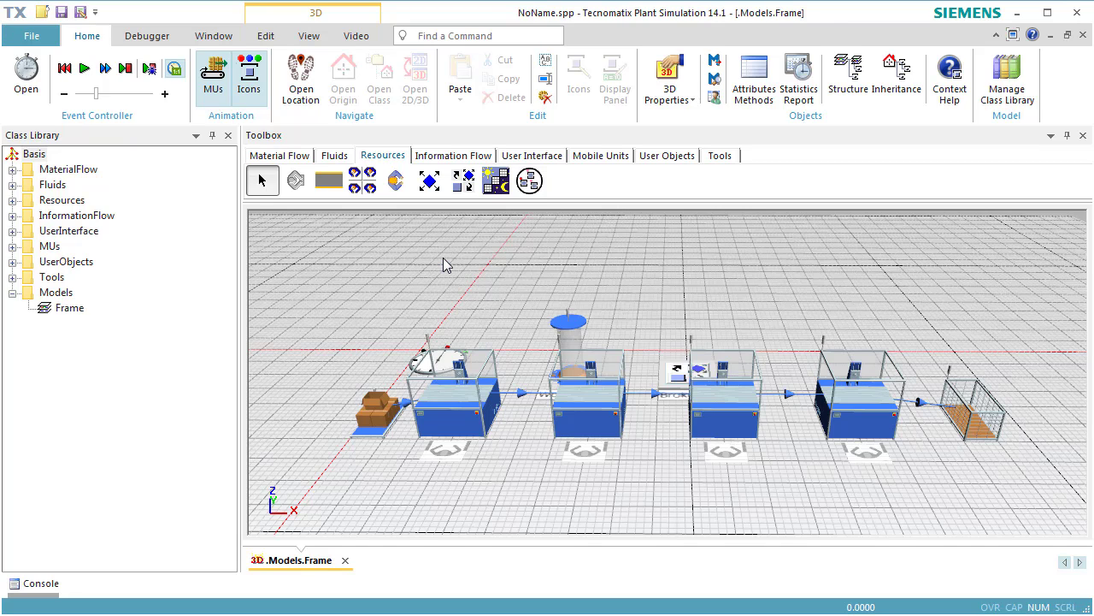
Set the Worker amount in the WorkerPool's creation table to 2
{"action": "double_click", "coordinate": [573, 325]}
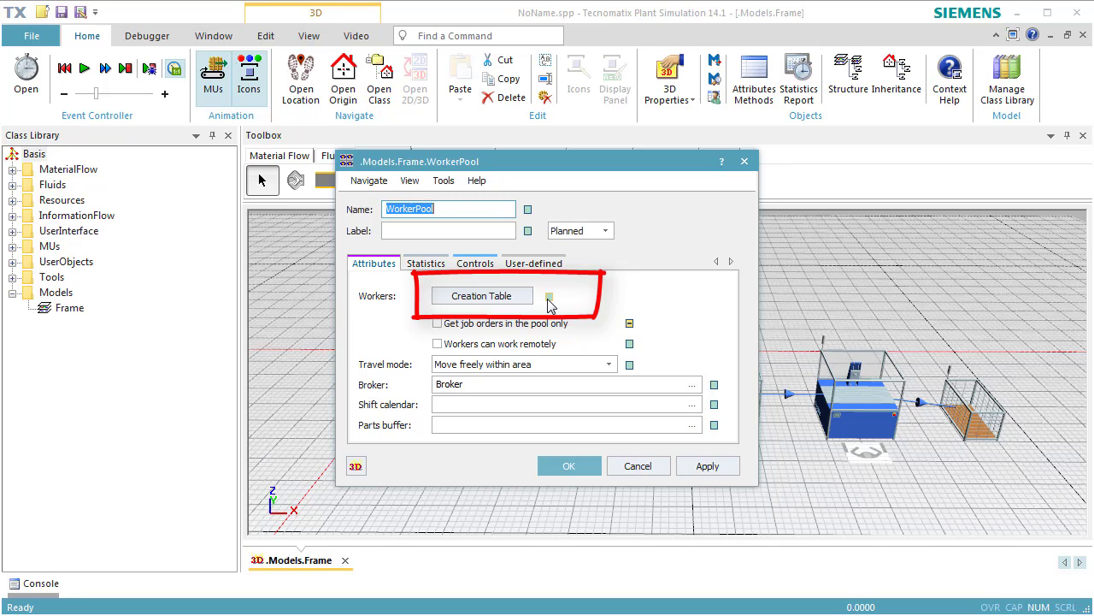
{"action": "left_click", "coordinate": [516, 301]}
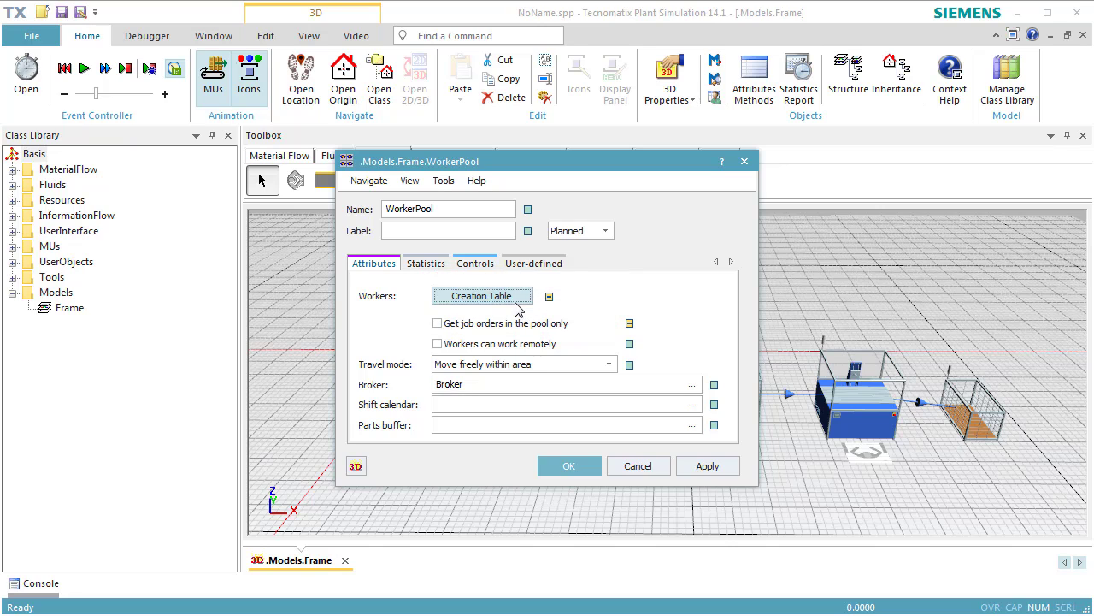
{"action": "left_click", "coordinate": [318, 268]}
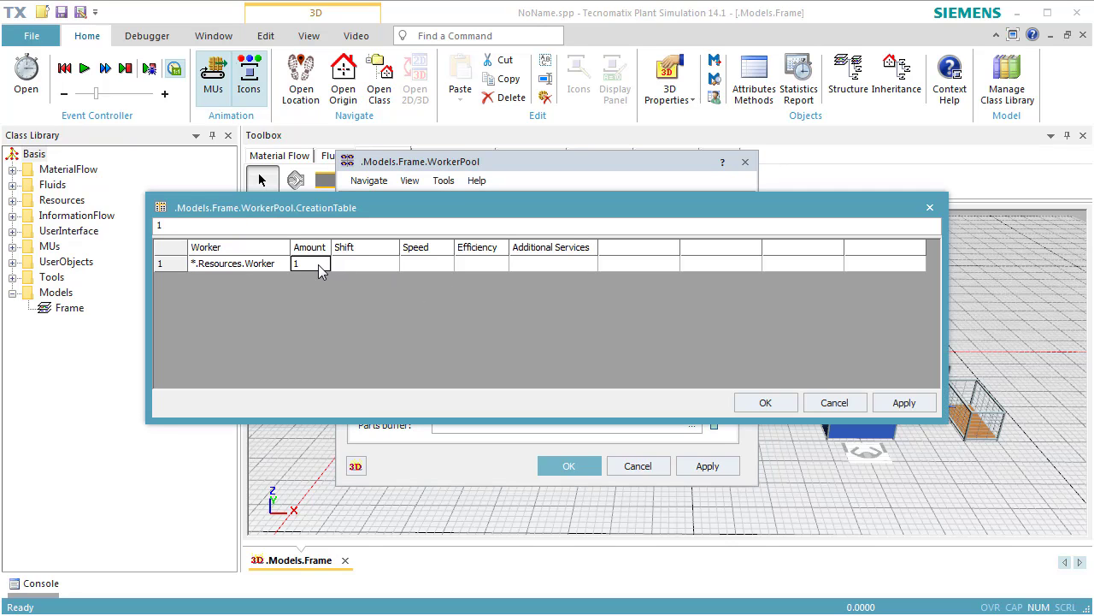
{"action": "double_click", "coordinate": [319, 265]}
{"action": "type", "text": "2"}
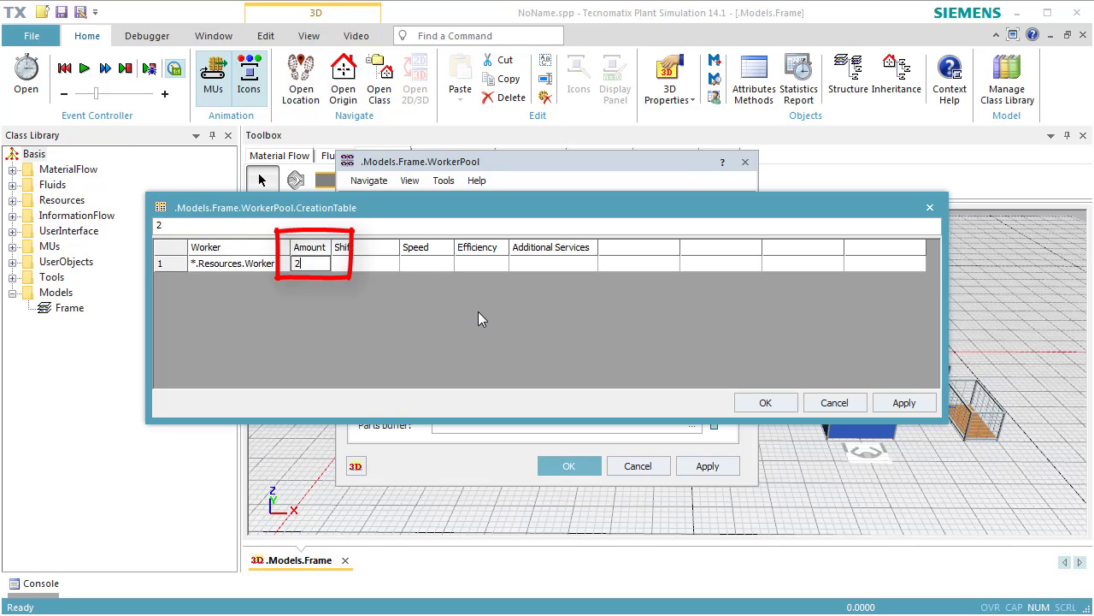
{"action": "left_click", "coordinate": [750, 403]}
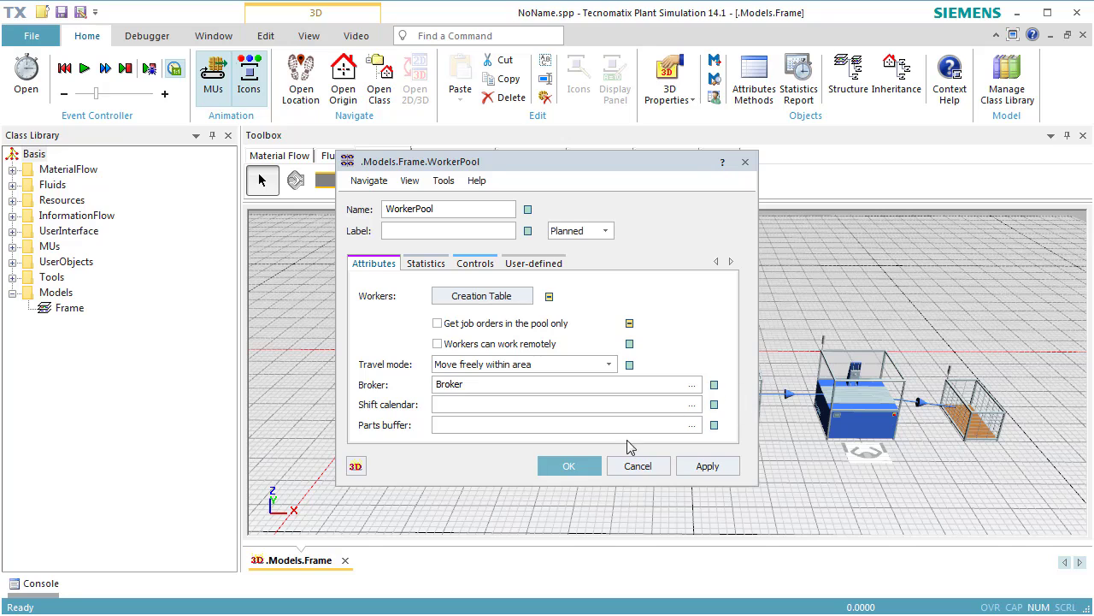
{"action": "left_click", "coordinate": [589, 470]}
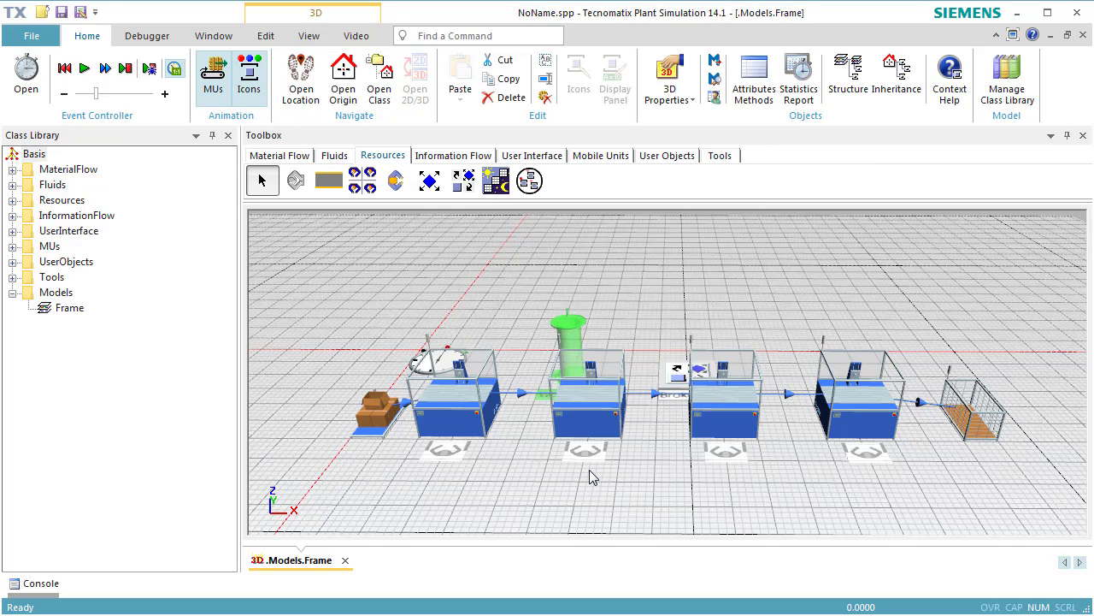
Run the simulation to observe how the workers serve the four Stations, and reset it
{"action": "right_click", "coordinate": [645, 317]}
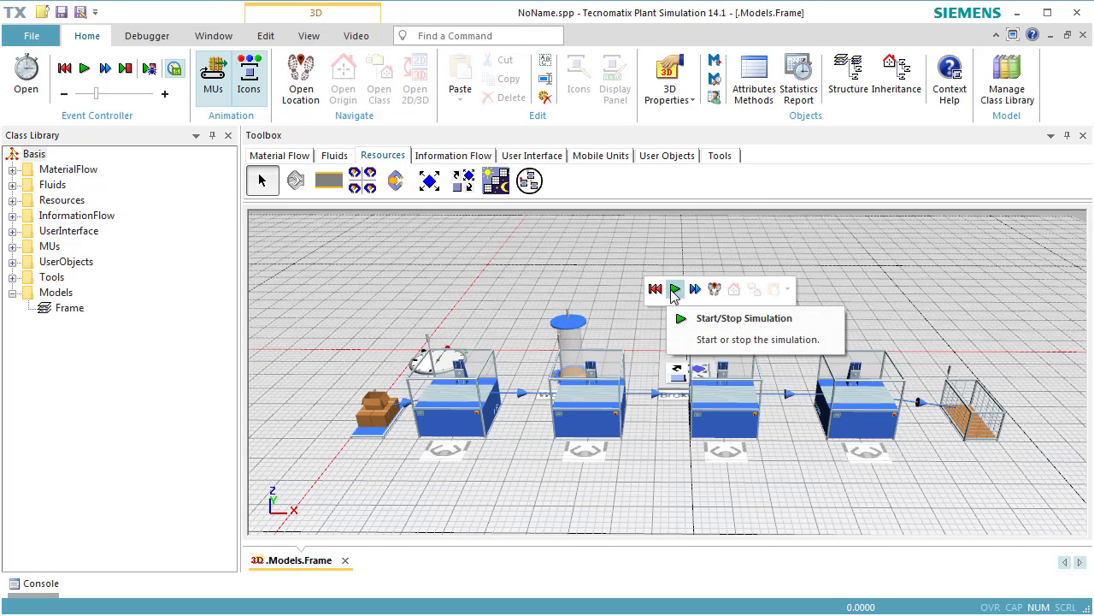
{"action": "left_click", "coordinate": [675, 290]}
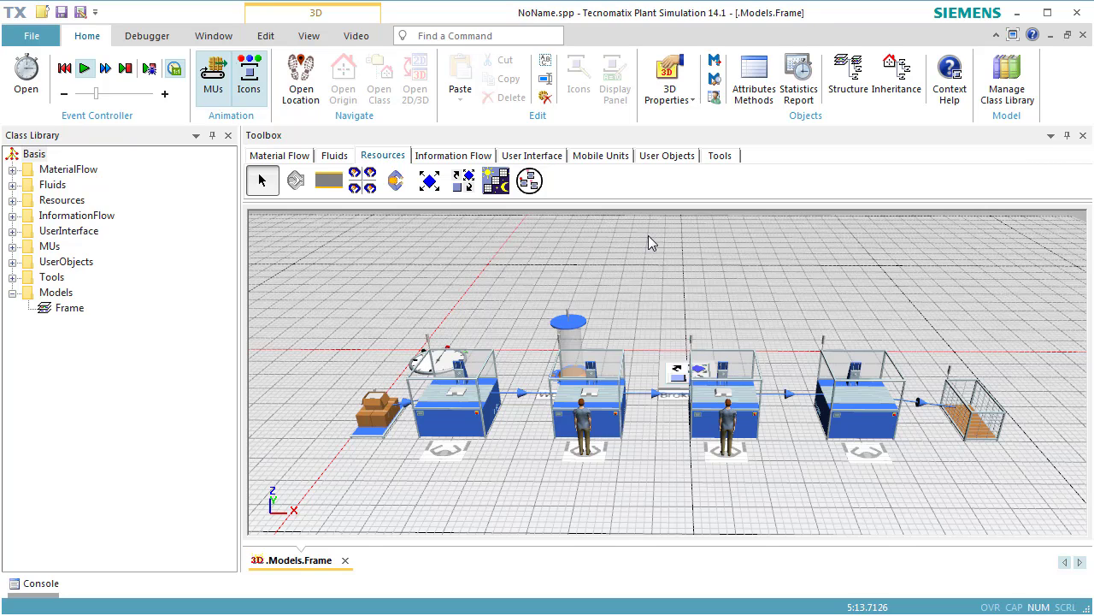
{"action": "right_click", "coordinate": [648, 235]}
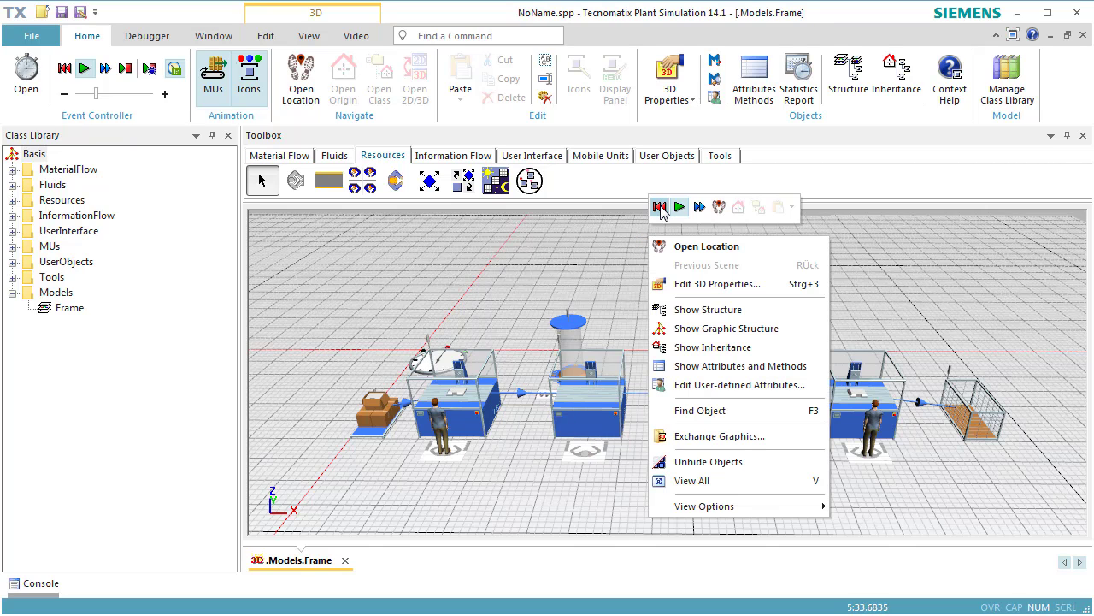
{"action": "left_click", "coordinate": [661, 208]}
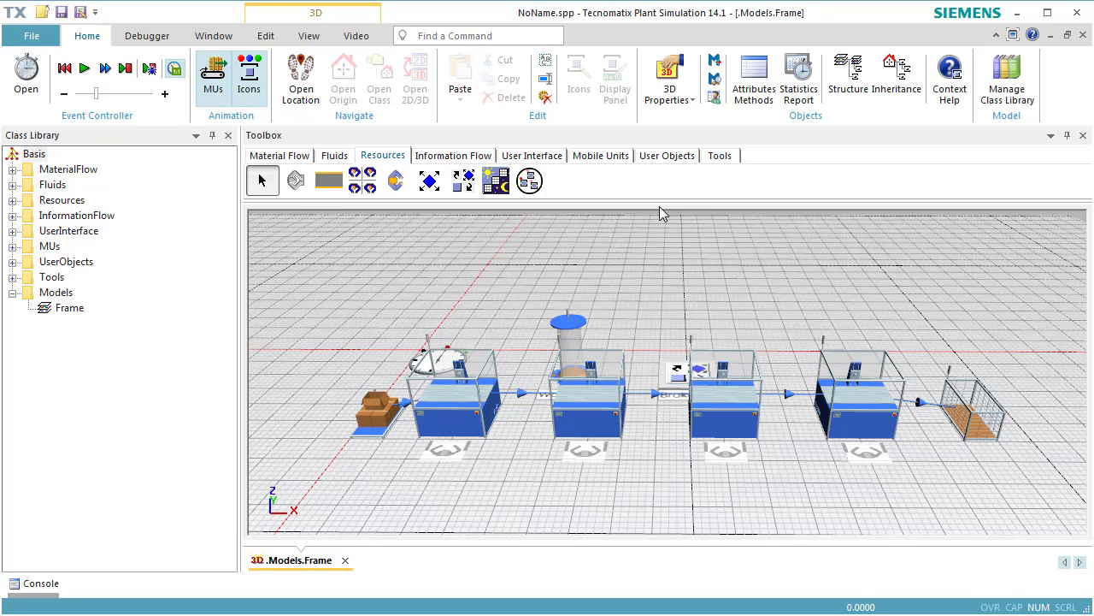
Set the service required by the first Station's processing importer to job1 and confirm the station's settings
{"action": "double_click", "coordinate": [454, 412]}
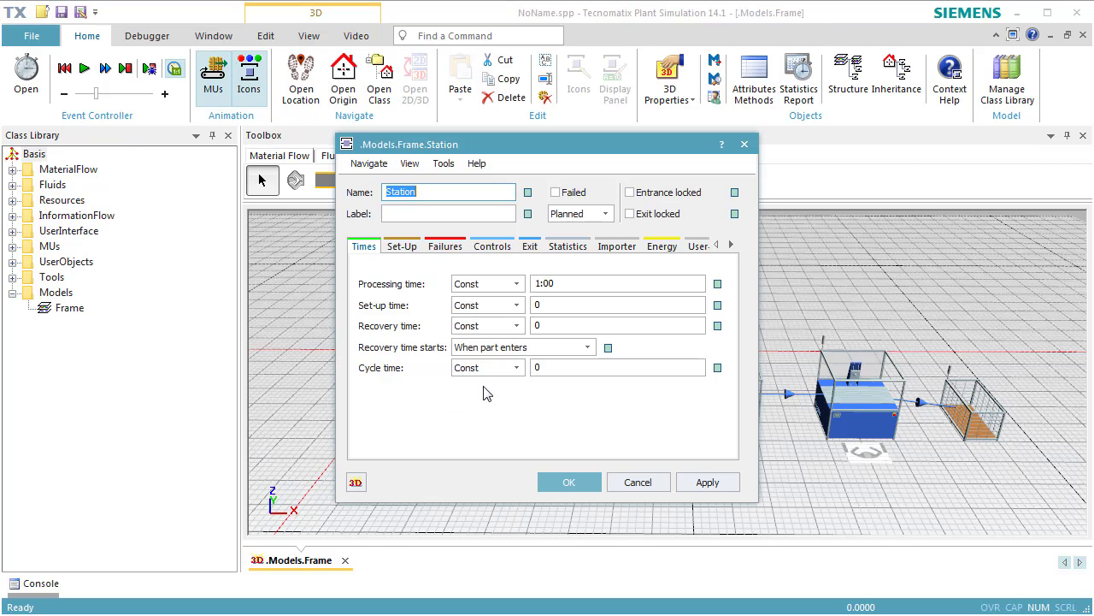
{"action": "left_click", "coordinate": [603, 248]}
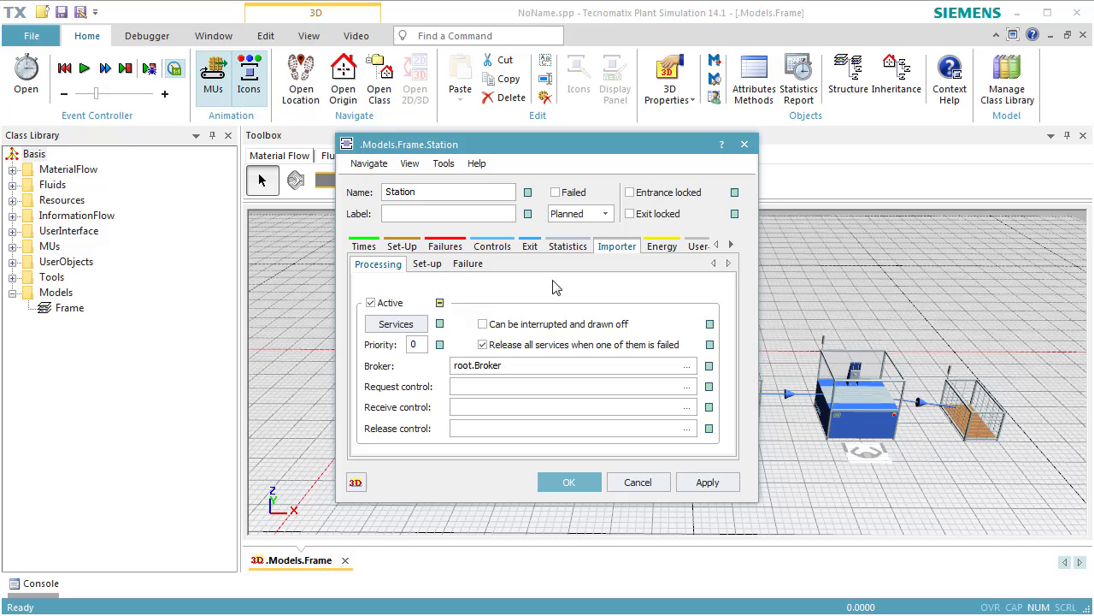
{"action": "left_click", "coordinate": [441, 325]}
{"action": "left_click", "coordinate": [393, 324]}
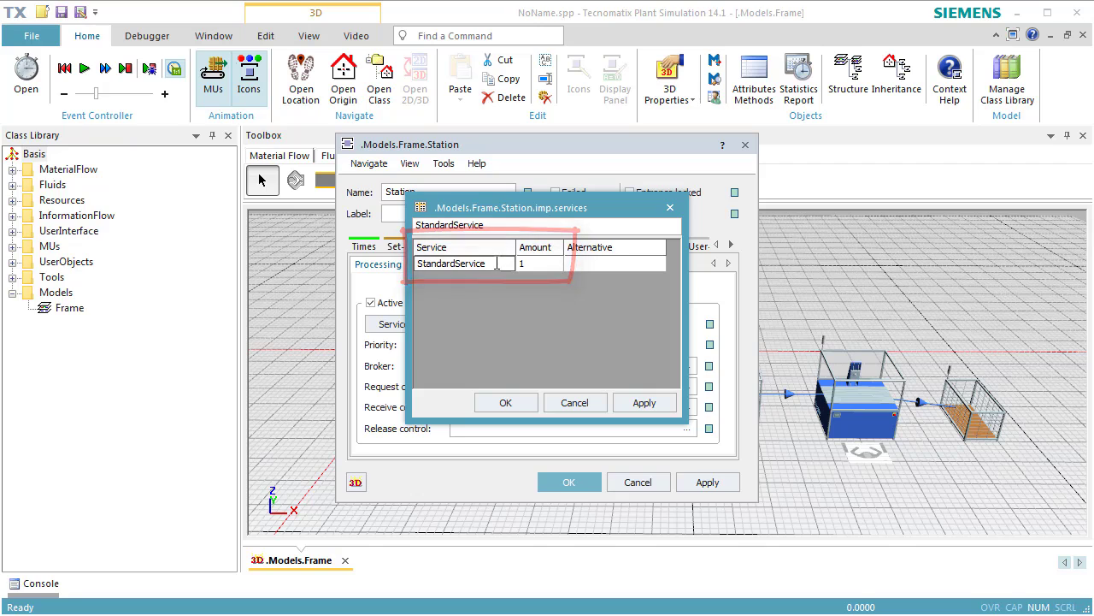
{"action": "double_click", "coordinate": [505, 265]}
{"action": "type", "text": "job1"}
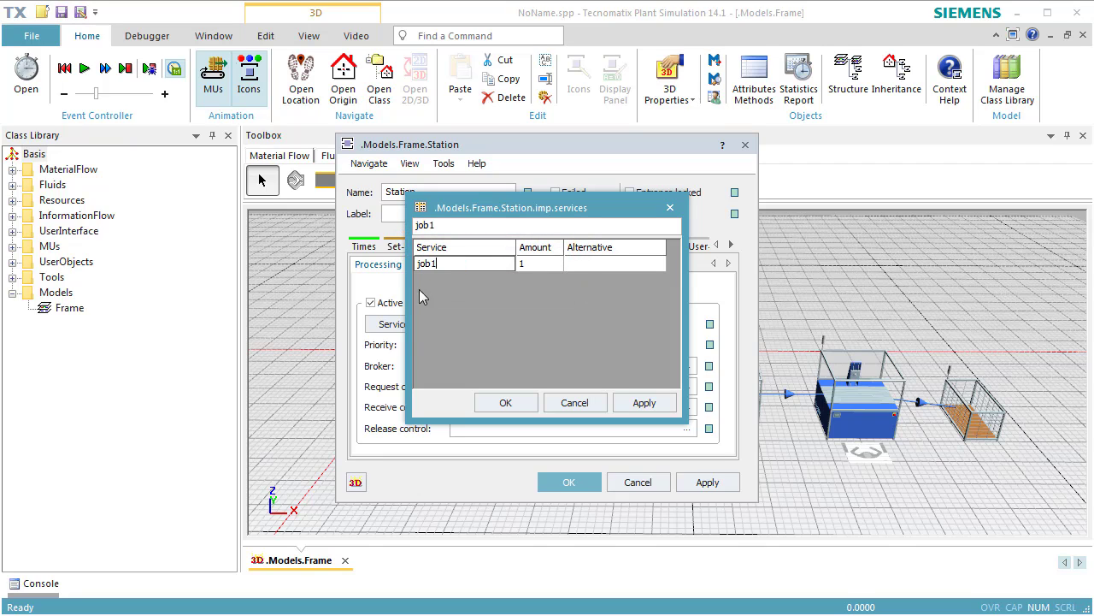
{"action": "left_click", "coordinate": [500, 404]}
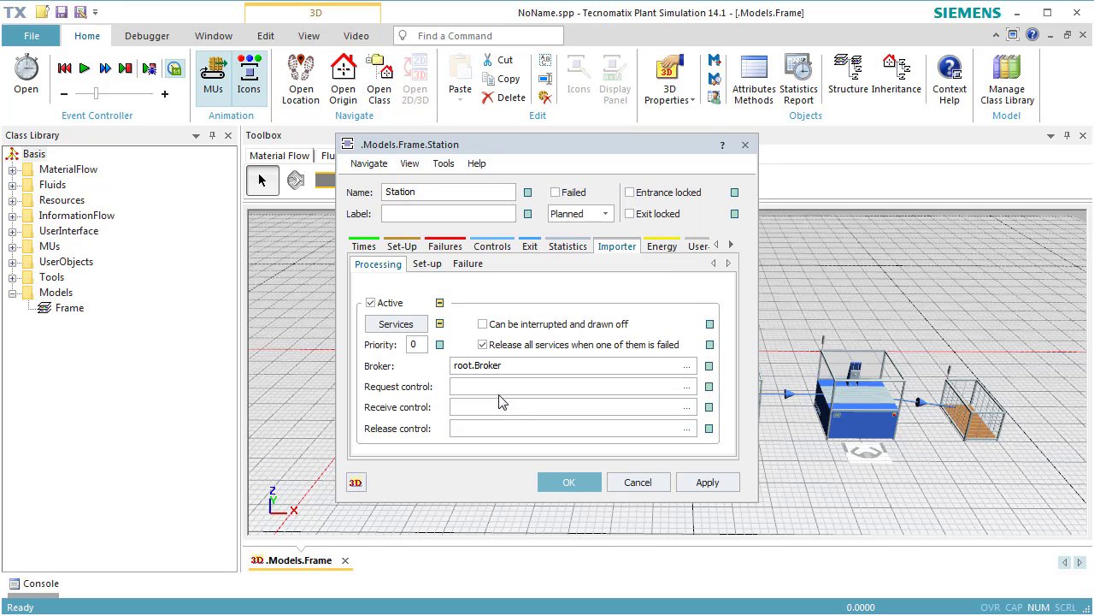
{"action": "left_click", "coordinate": [568, 482]}
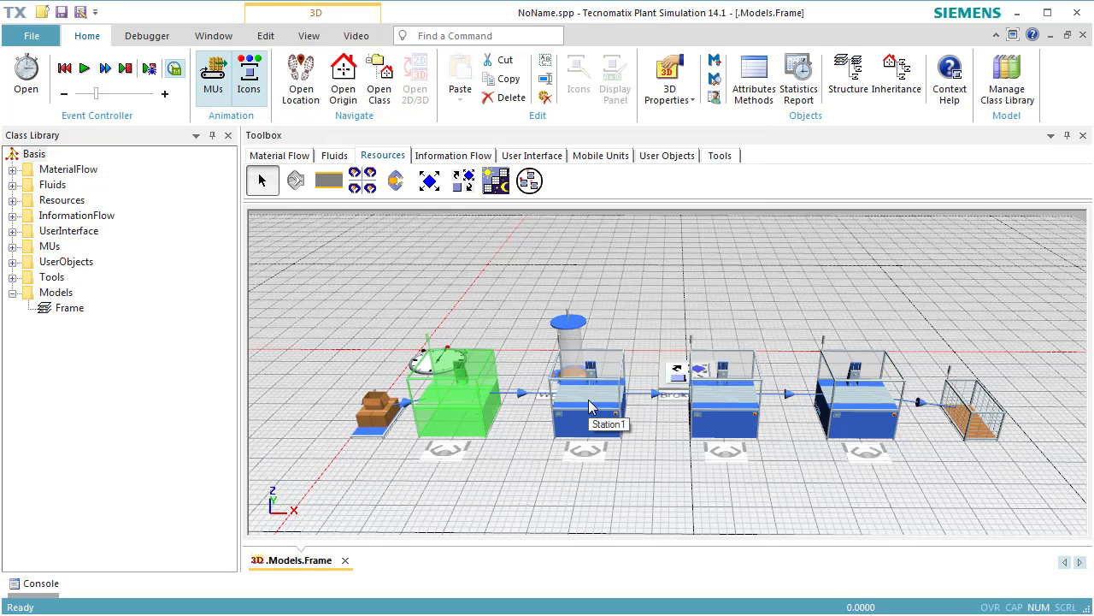
Set the service required by Station1's processing importer to job1 and confirm the station's settings
{"action": "double_click", "coordinate": [587, 418]}
{"action": "left_click", "coordinate": [617, 252]}
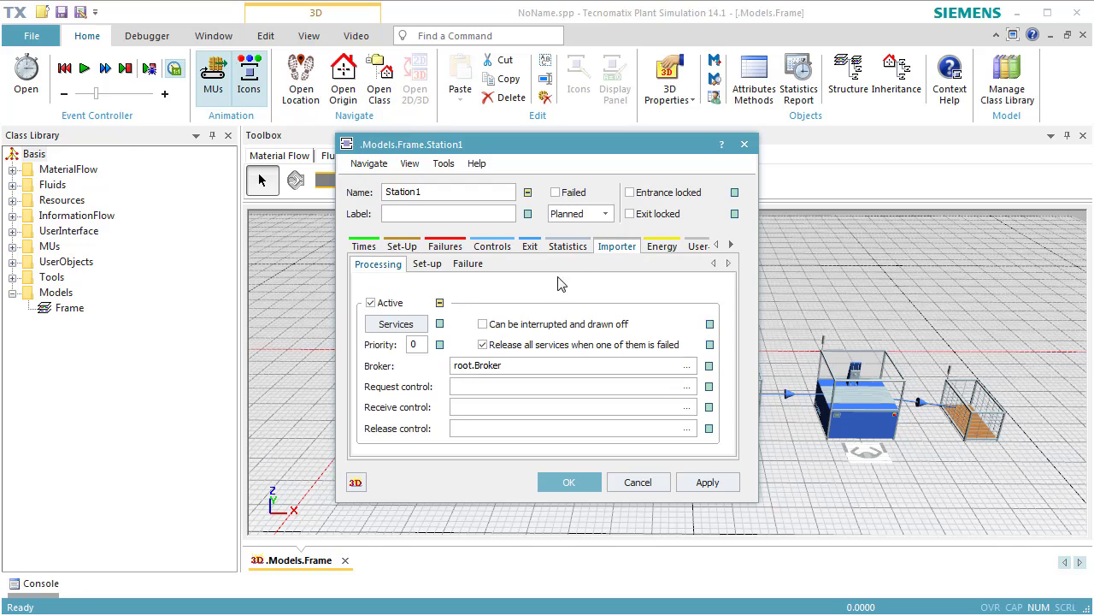
{"action": "left_click", "coordinate": [396, 325]}
{"action": "double_click", "coordinate": [496, 270]}
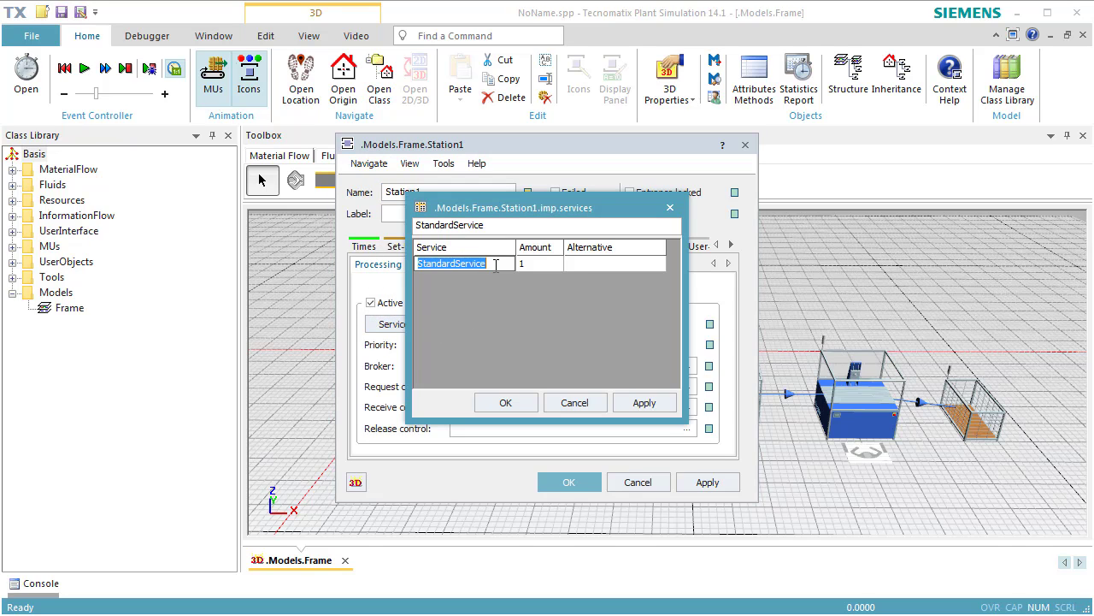
{"action": "type", "text": "job1"}
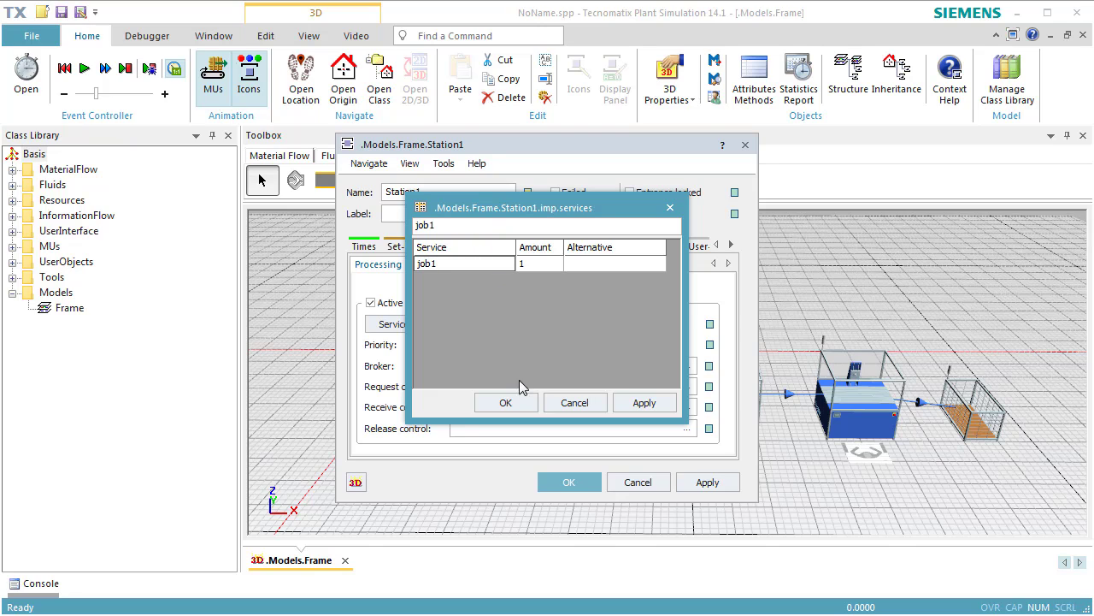
{"action": "left_click", "coordinate": [520, 404]}
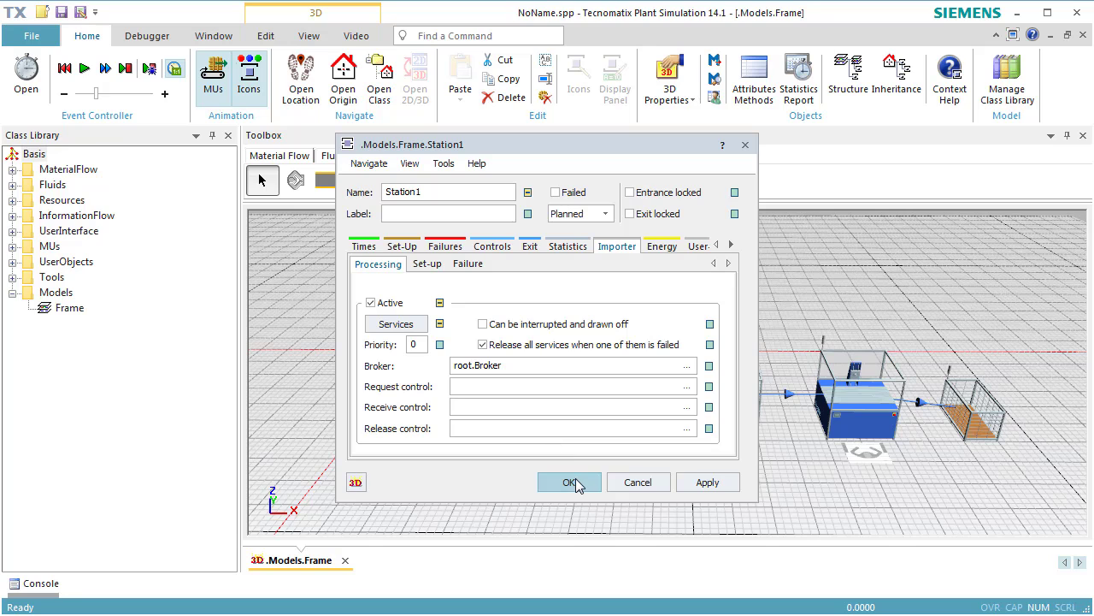
{"action": "left_click", "coordinate": [569, 482]}
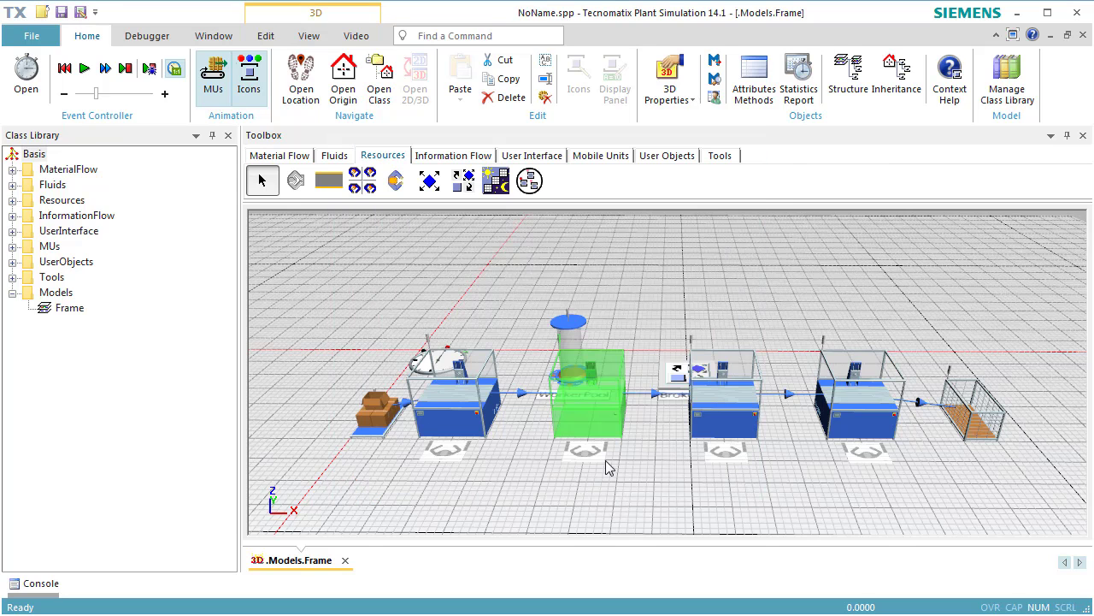
Set the service required by Station2's processing importer to job2 and confirm the station's settings
{"action": "double_click", "coordinate": [716, 421]}
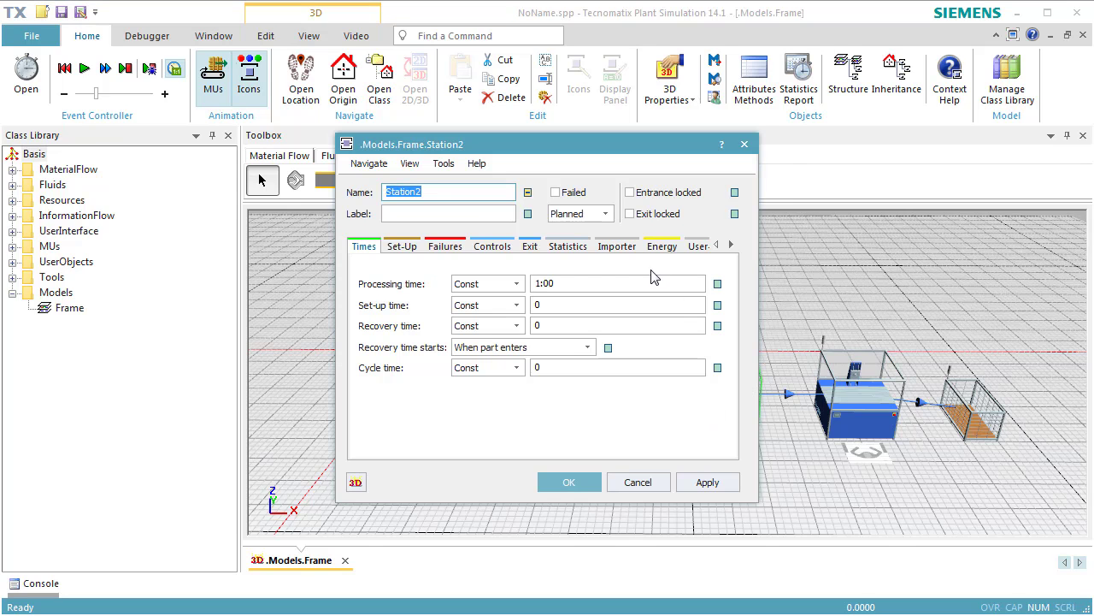
{"action": "left_click", "coordinate": [620, 246]}
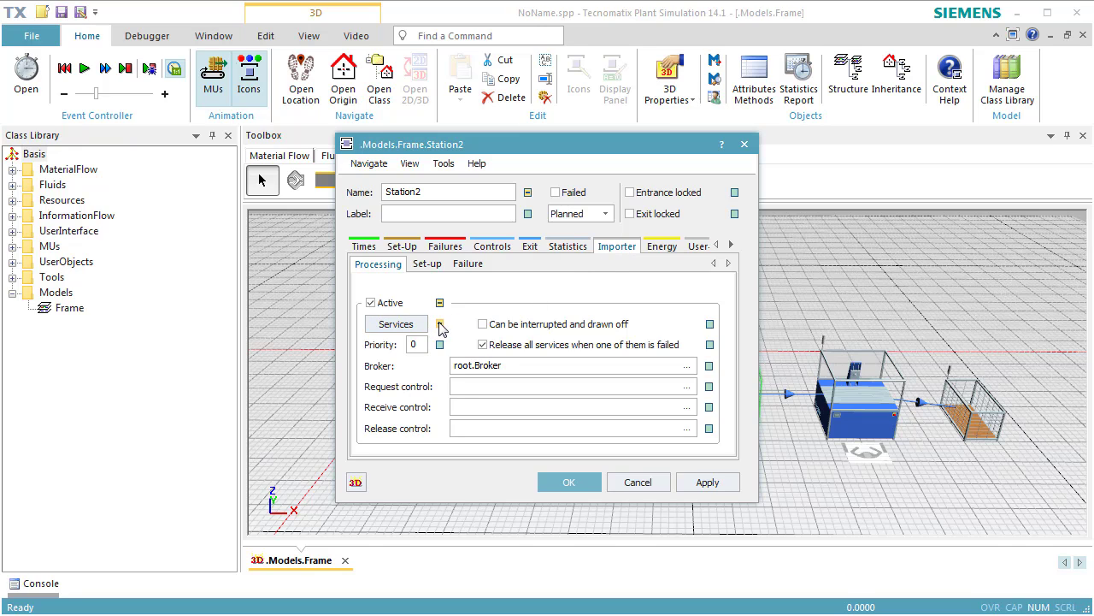
{"action": "left_click", "coordinate": [396, 324]}
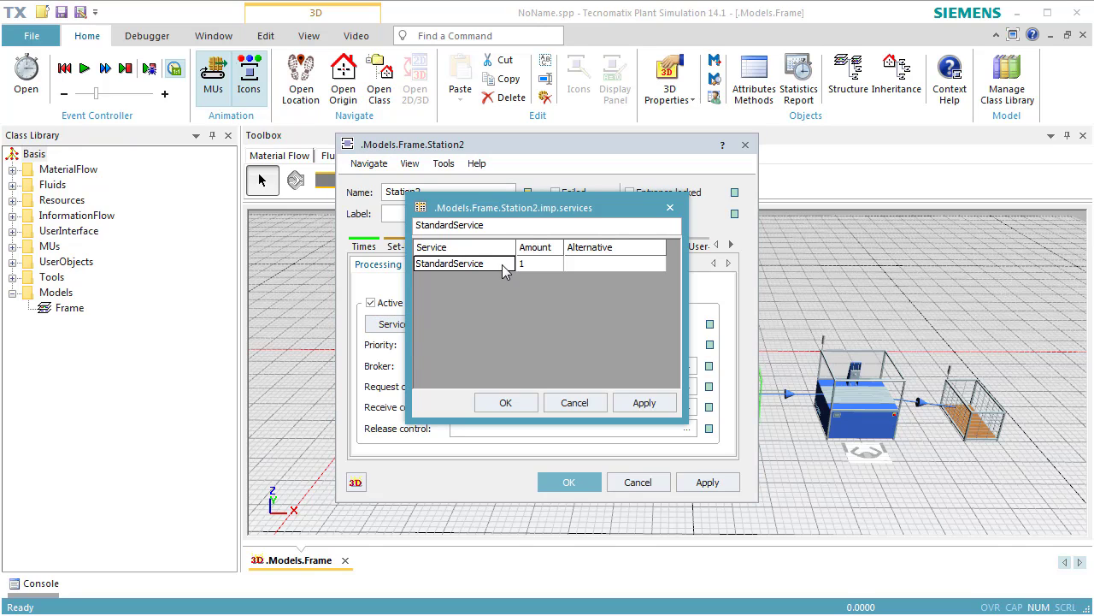
{"action": "double_click", "coordinate": [505, 267]}
{"action": "double_click", "coordinate": [501, 263]}
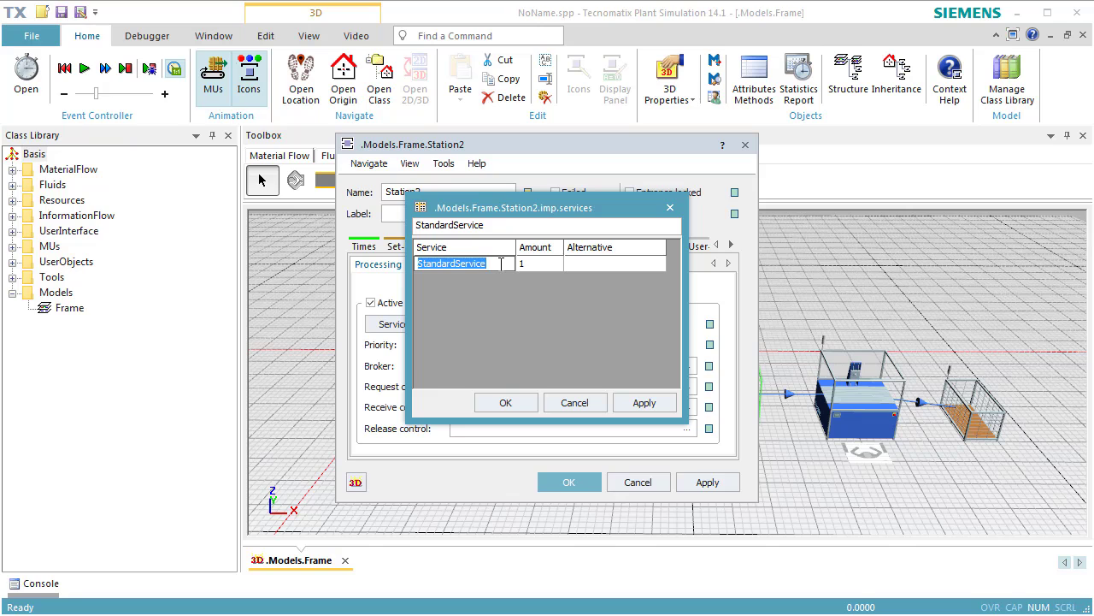
{"action": "type", "text": "job2"}
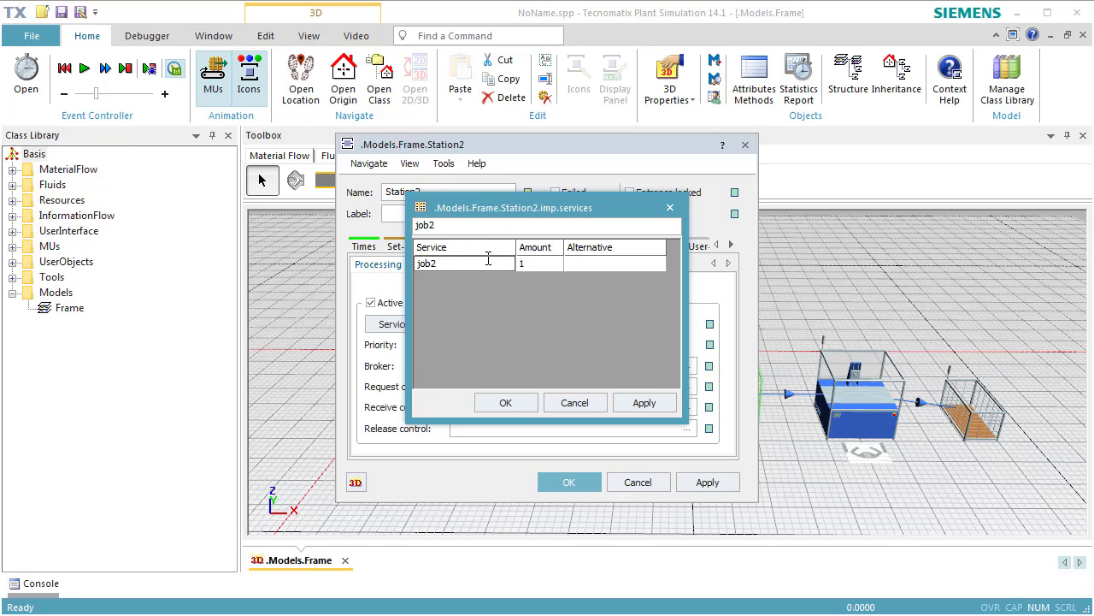
{"action": "left_click", "coordinate": [522, 404]}
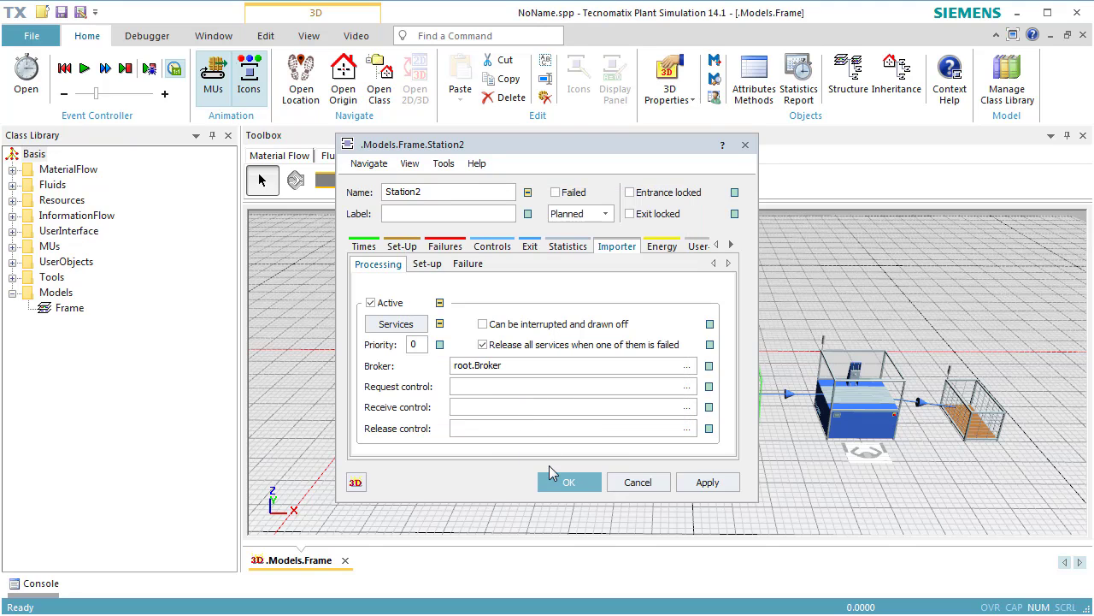
{"action": "left_click", "coordinate": [563, 482]}
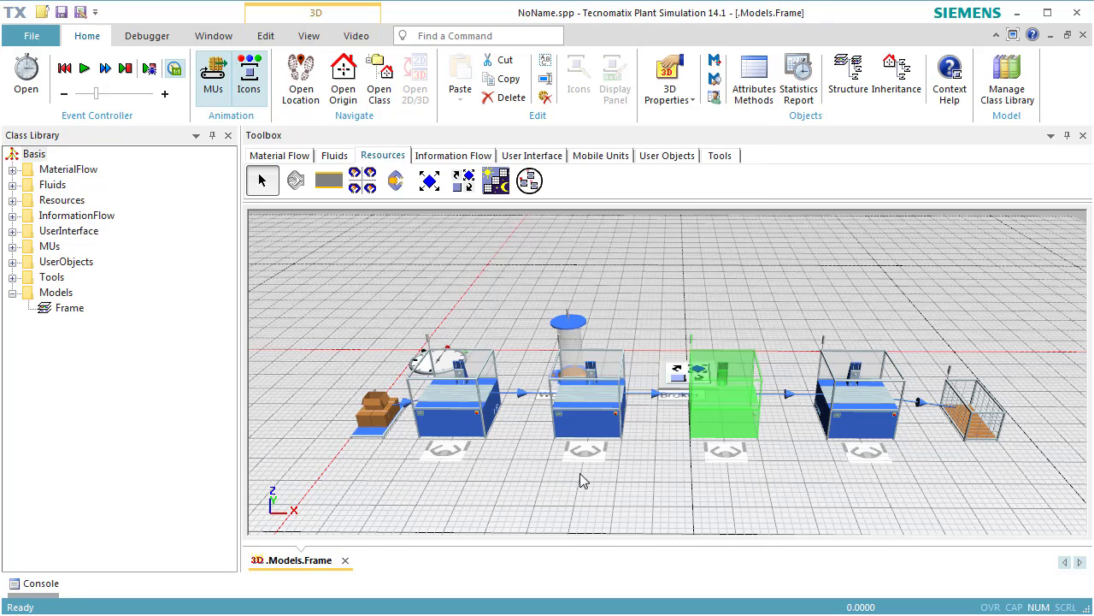
Set the service required by Station3's processing importer to job2 and confirm the station's settings
{"action": "double_click", "coordinate": [858, 415]}
{"action": "left_click", "coordinate": [629, 249]}
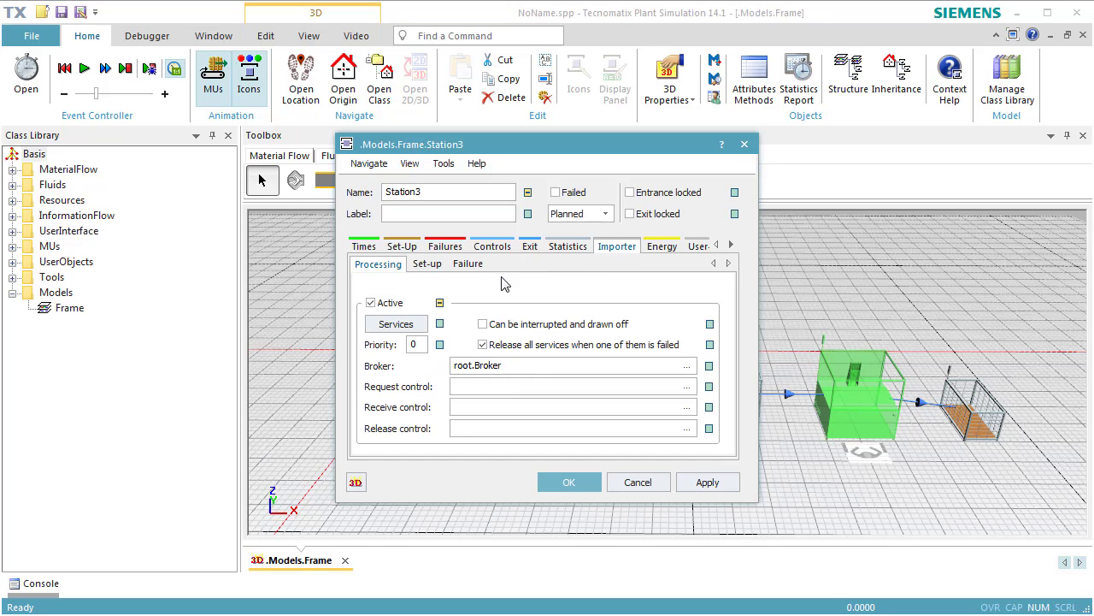
{"action": "left_click", "coordinate": [407, 328]}
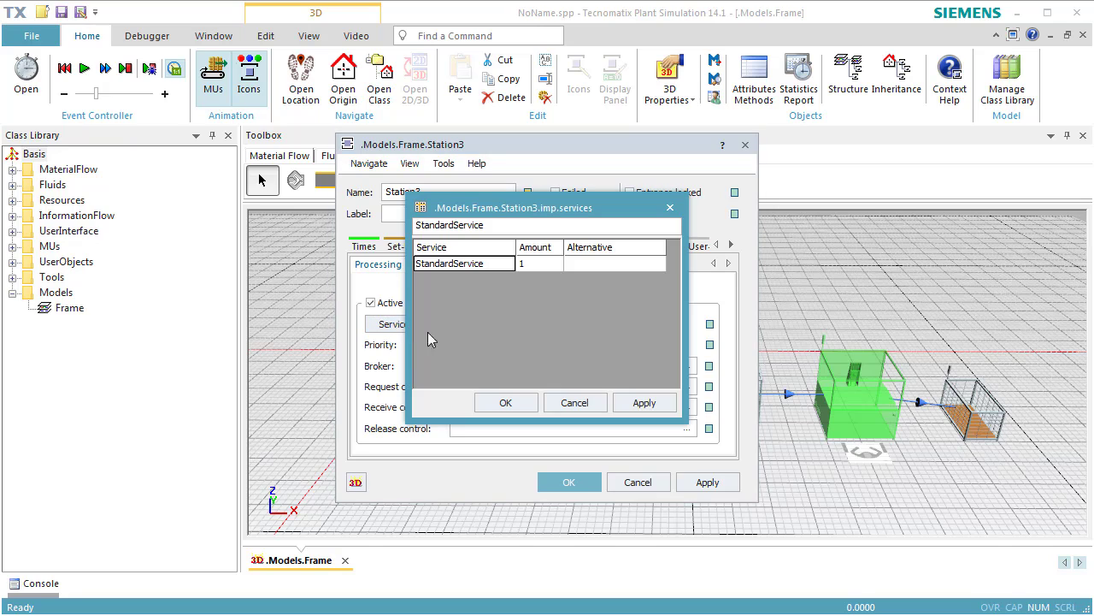
{"action": "double_click", "coordinate": [509, 263]}
{"action": "double_click", "coordinate": [508, 263]}
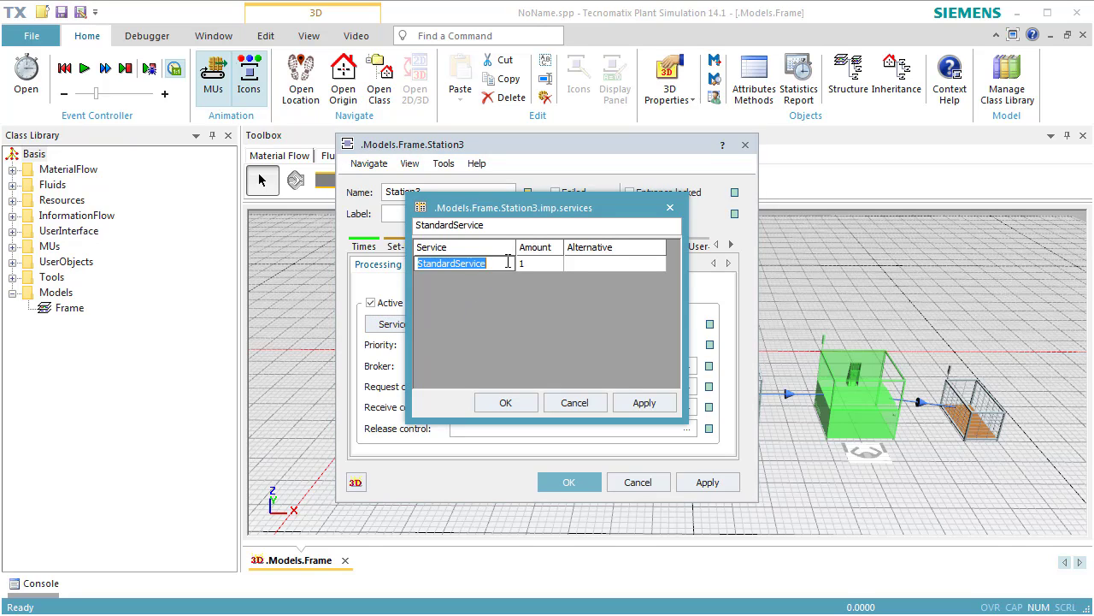
{"action": "type", "text": "job2"}
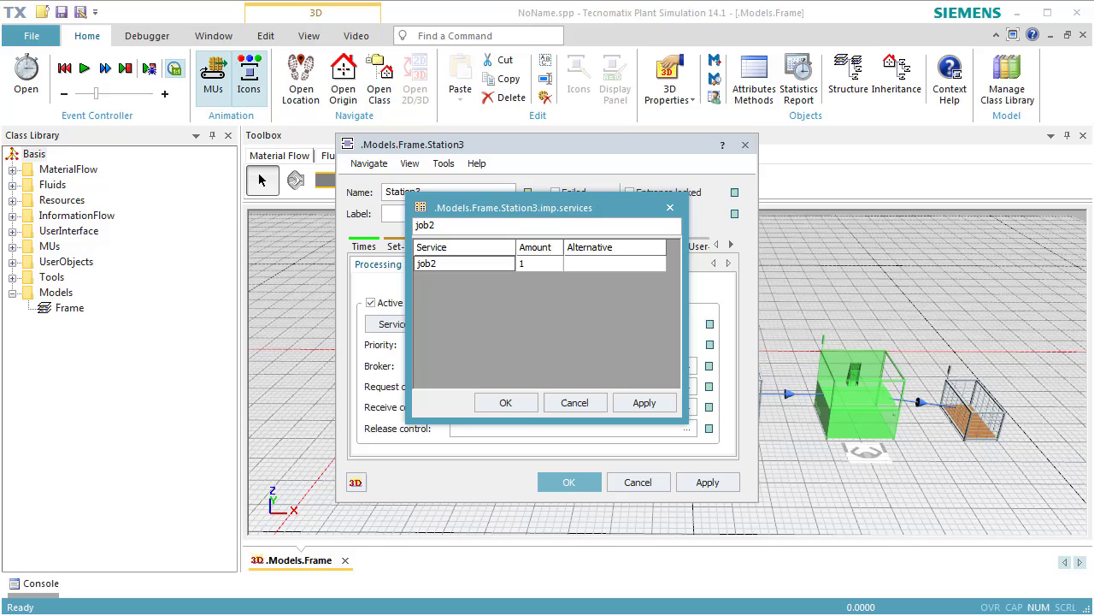
{"action": "left_click", "coordinate": [519, 403]}
{"action": "left_click", "coordinate": [566, 484]}
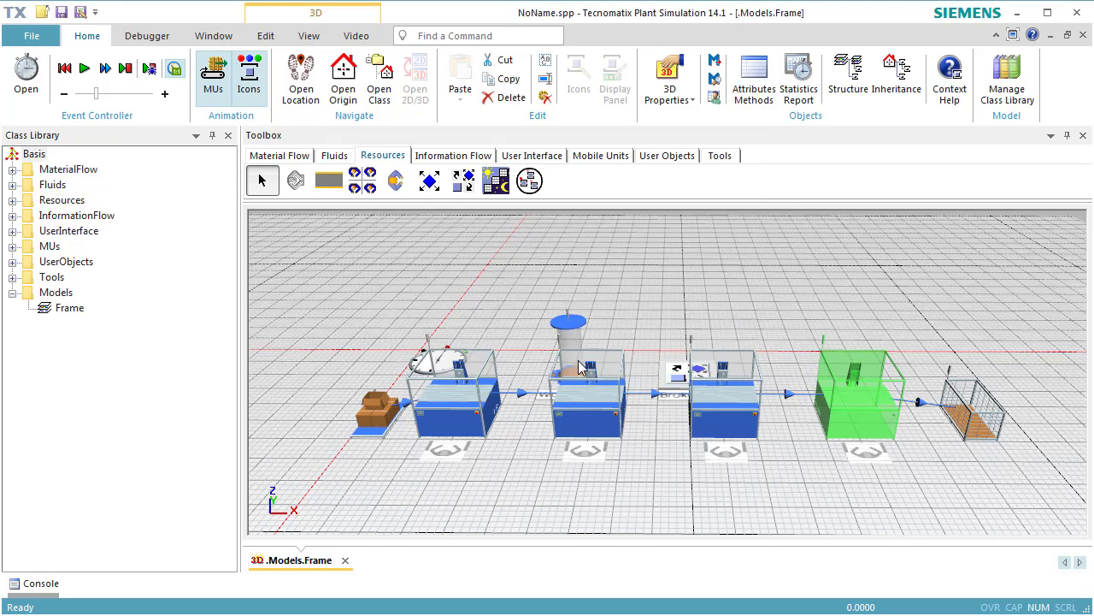
In the WorkerPool's creation table, set the existing Worker's amount to 1 and its additional service to job1
{"action": "double_click", "coordinate": [572, 335]}
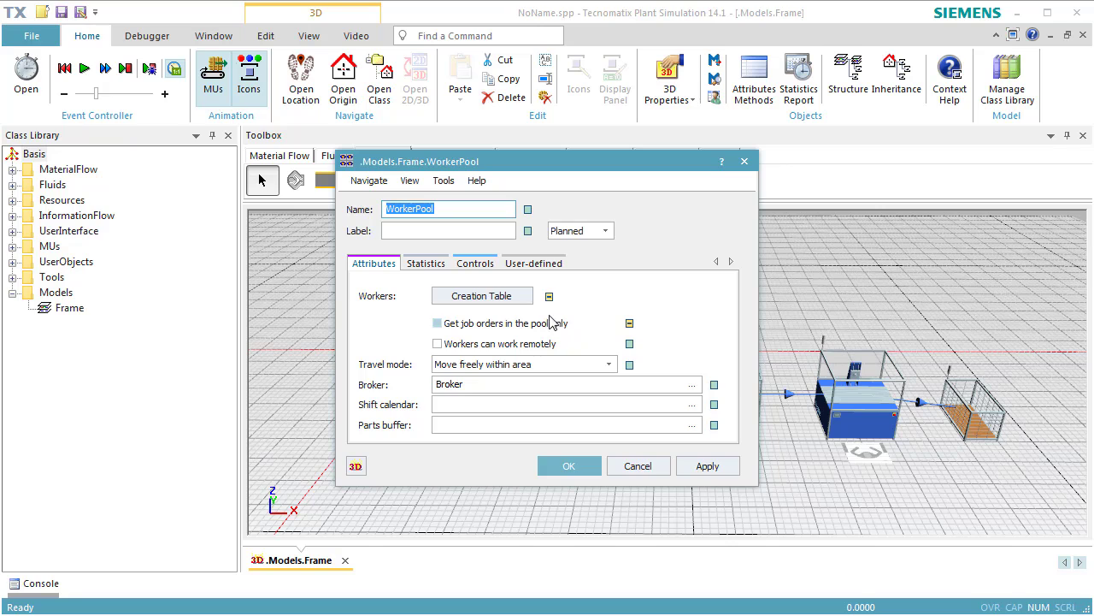
{"action": "left_click", "coordinate": [527, 299]}
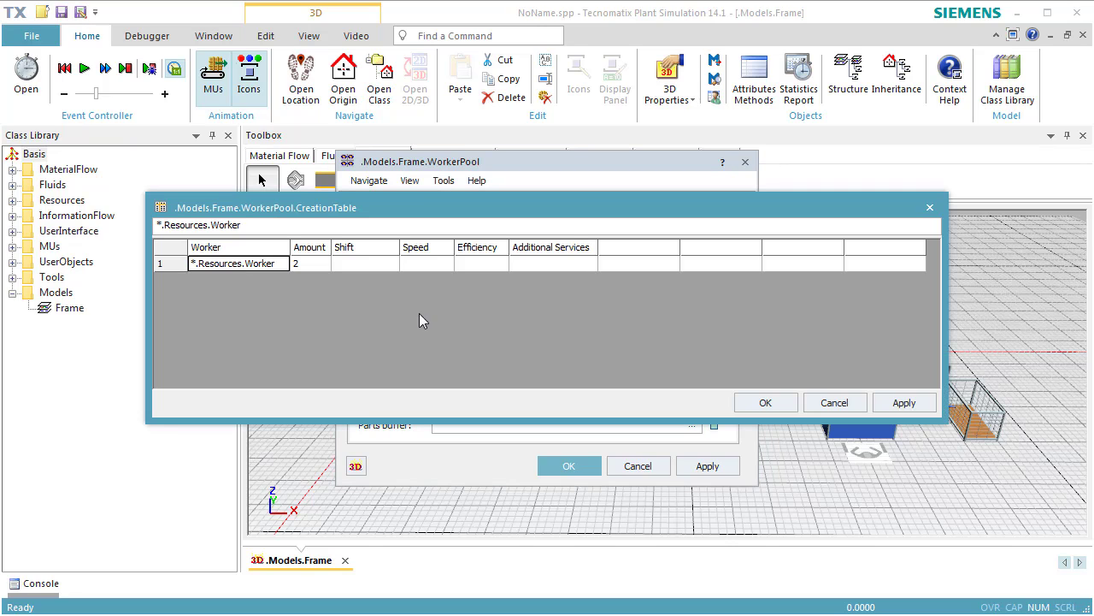
{"action": "left_click", "coordinate": [319, 267]}
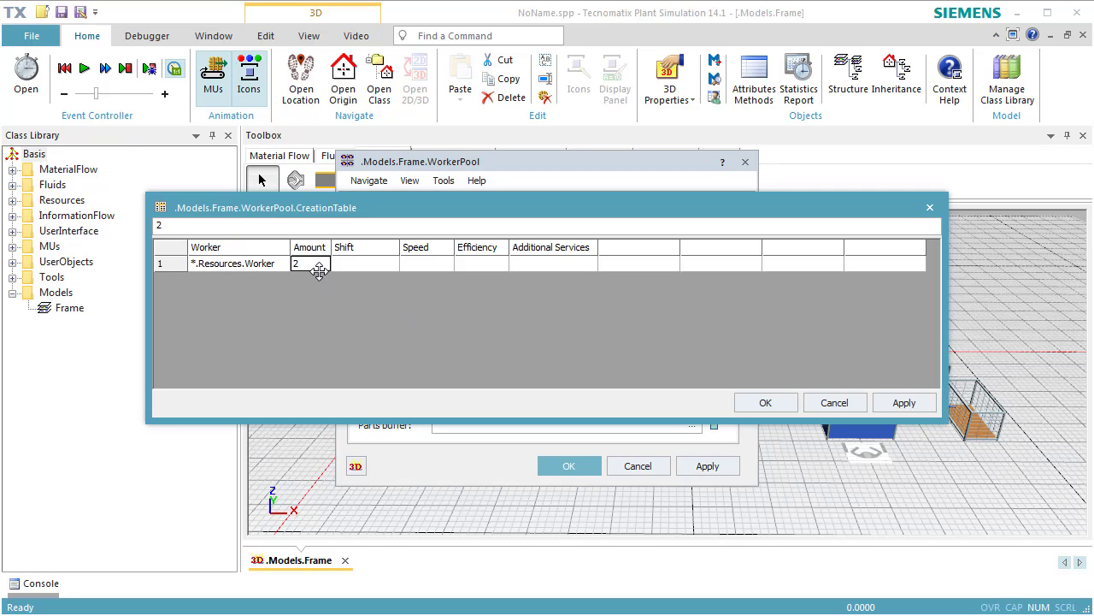
{"action": "type", "text": "1"}
{"action": "left_click", "coordinate": [524, 263]}
{"action": "type", "text": "job"}
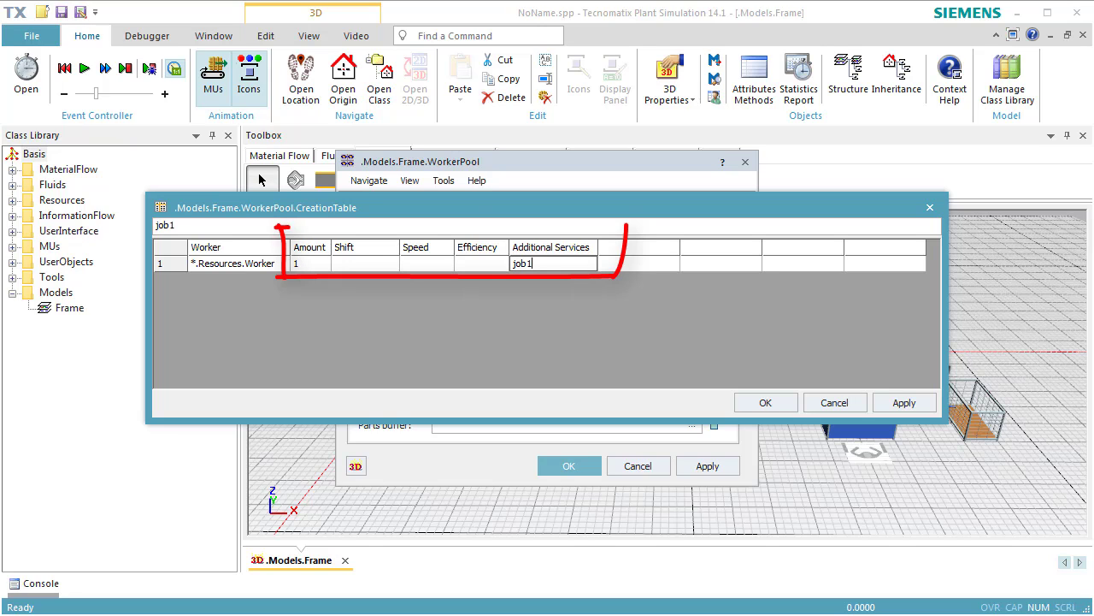
{"action": "type", "text": "1"}
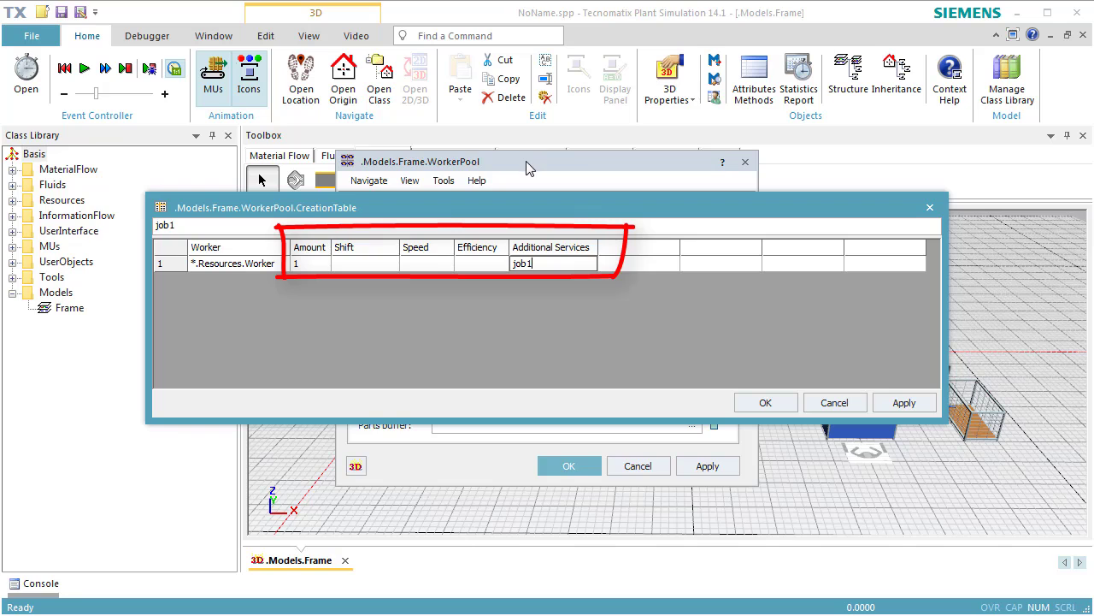
Add a second row to the WorkerPool's creation table and insert the Worker resource into it
{"action": "left_click_drag", "start_coordinate": [526, 161], "coordinate": [775, 159]}
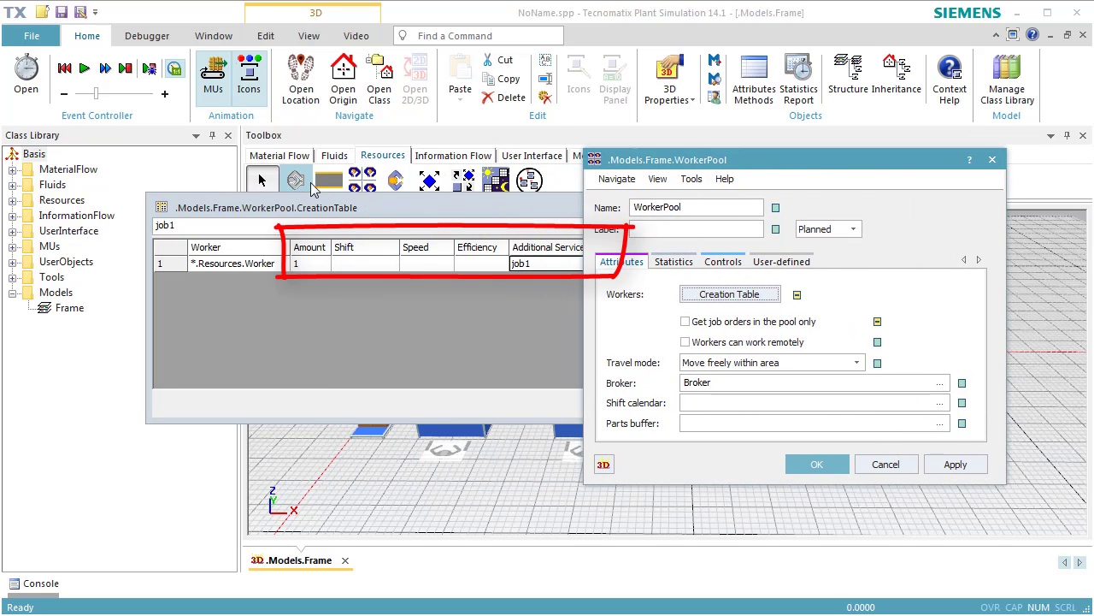
{"action": "left_click", "coordinate": [393, 181]}
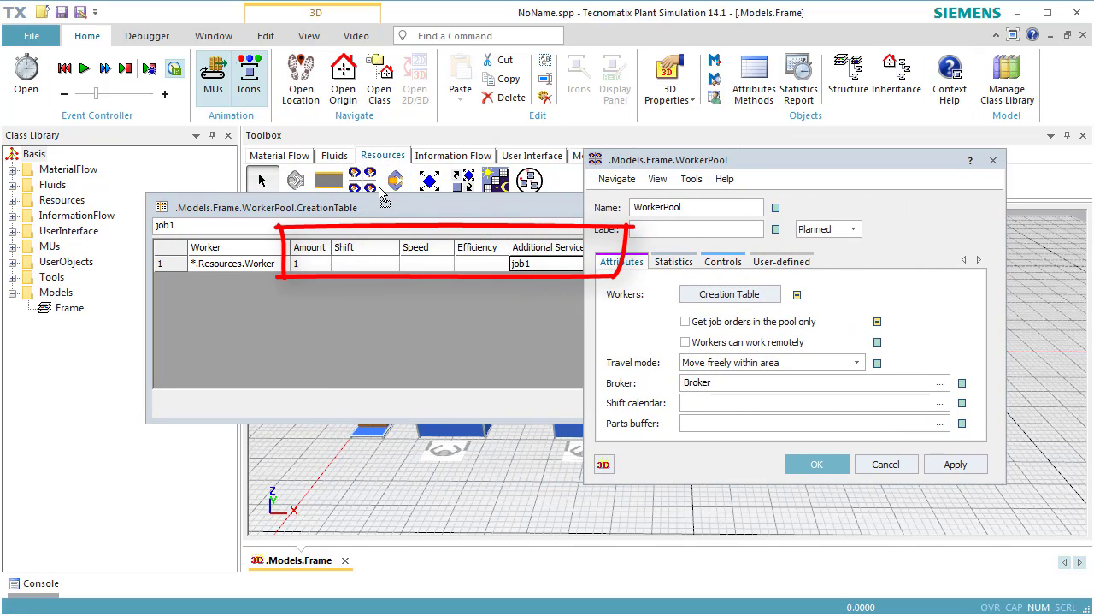
{"action": "left_click", "coordinate": [546, 272]}
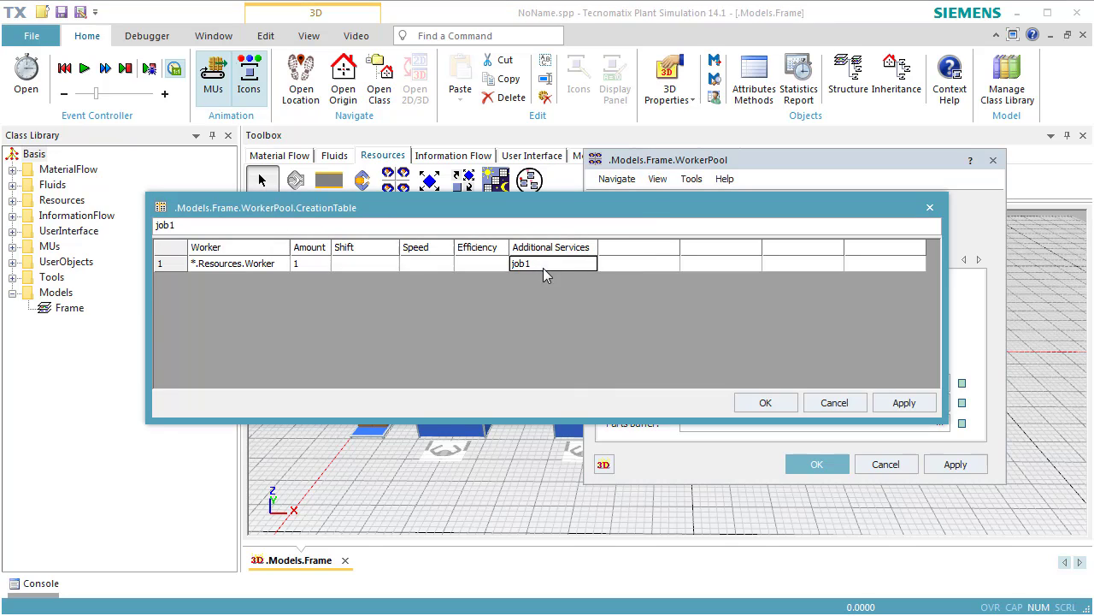
{"action": "key", "text": "Return"}
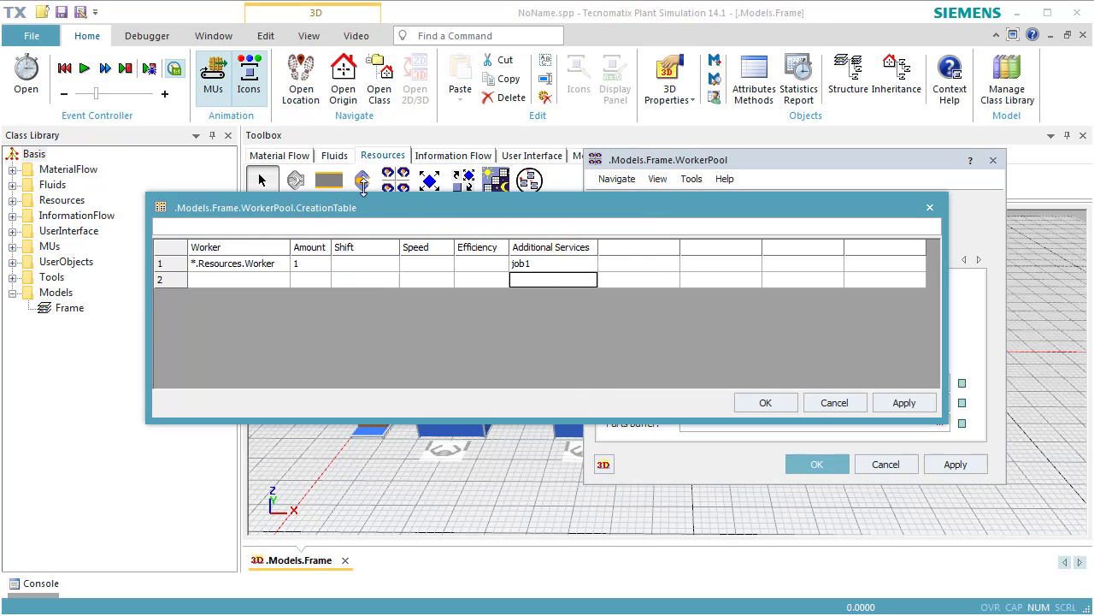
{"action": "left_click_drag", "start_coordinate": [363, 181], "coordinate": [264, 285]}
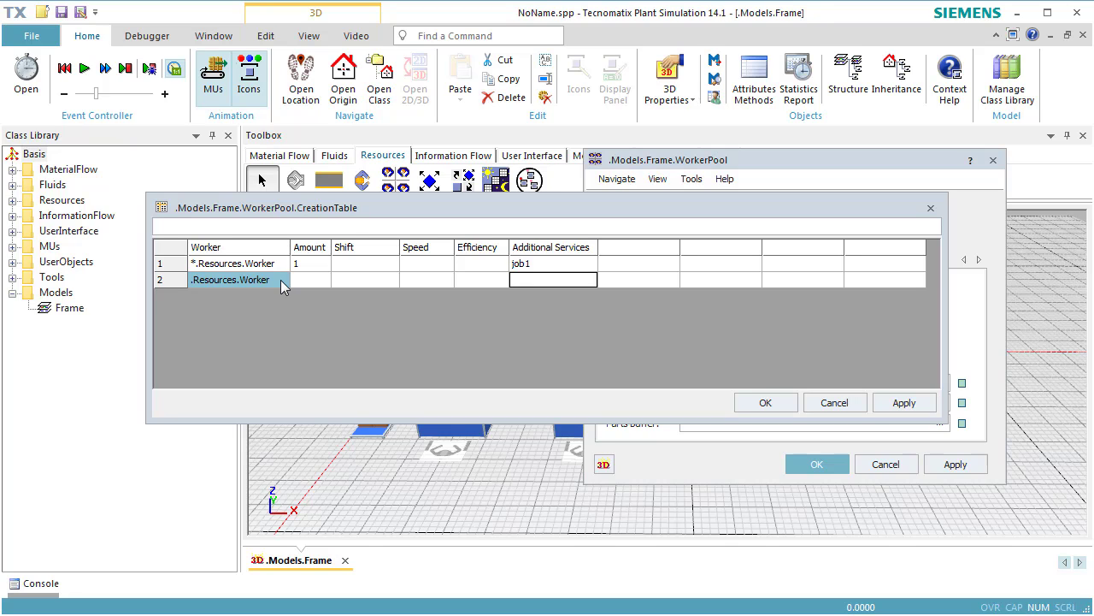
Give the second Worker row an amount of 1 and the additional service job2, and confirm the WorkerPool's settings
{"action": "left_click", "coordinate": [315, 282]}
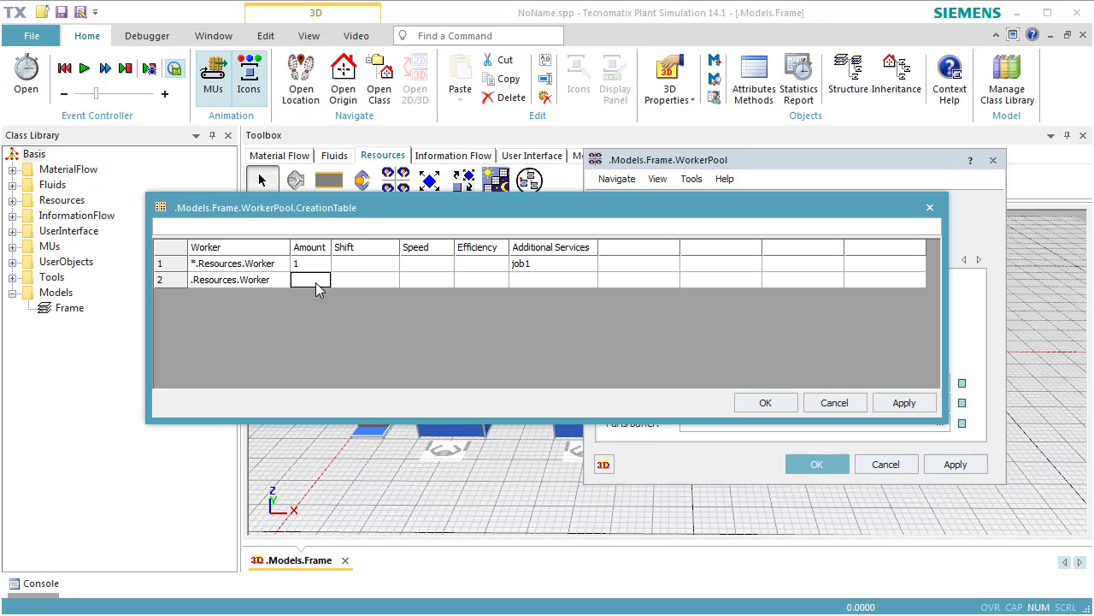
{"action": "type", "text": "1"}
{"action": "left_click", "coordinate": [539, 282]}
{"action": "type", "text": "job2"}
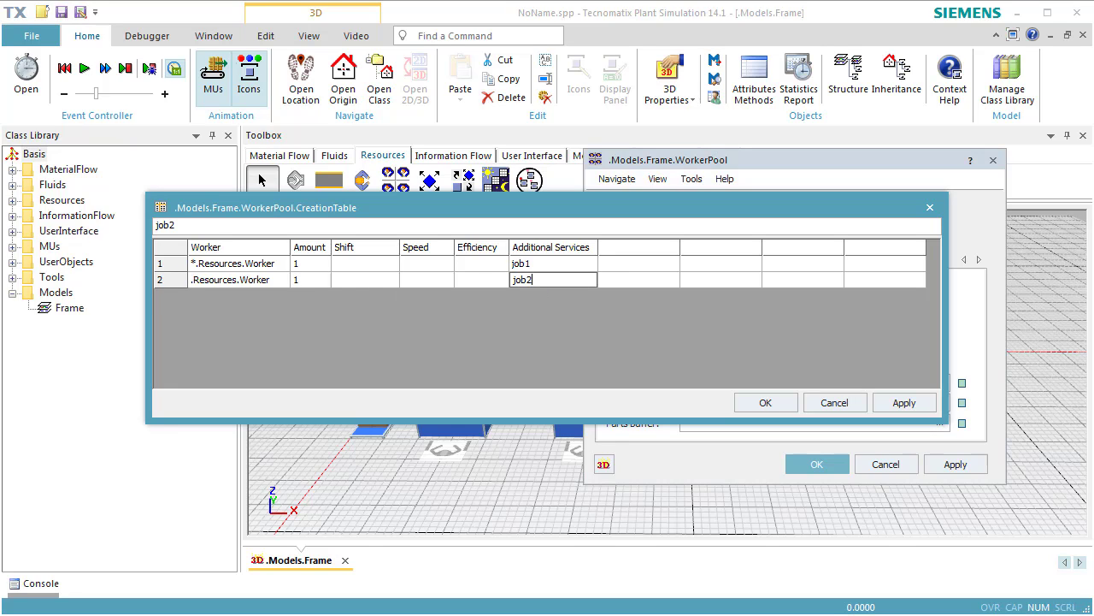
{"action": "left_click", "coordinate": [615, 278]}
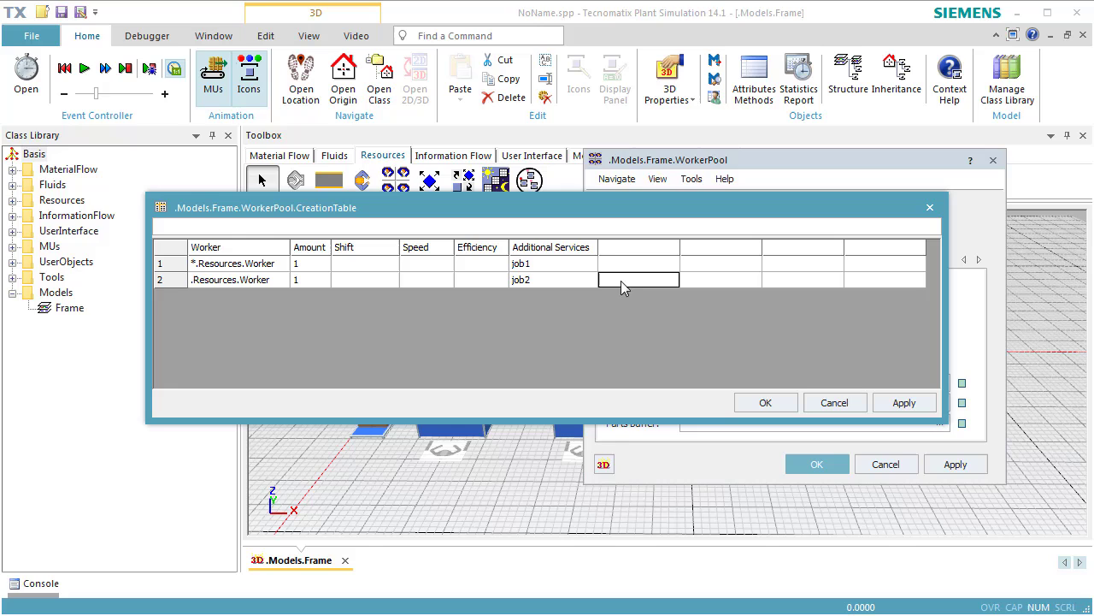
{"action": "left_click", "coordinate": [765, 403]}
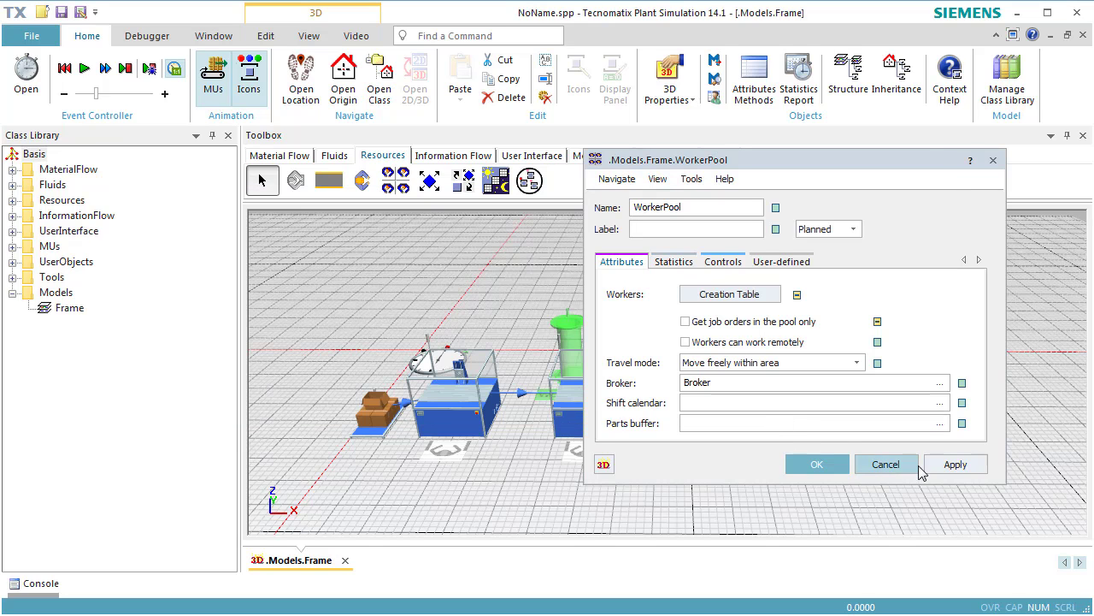
{"action": "left_click", "coordinate": [839, 470]}
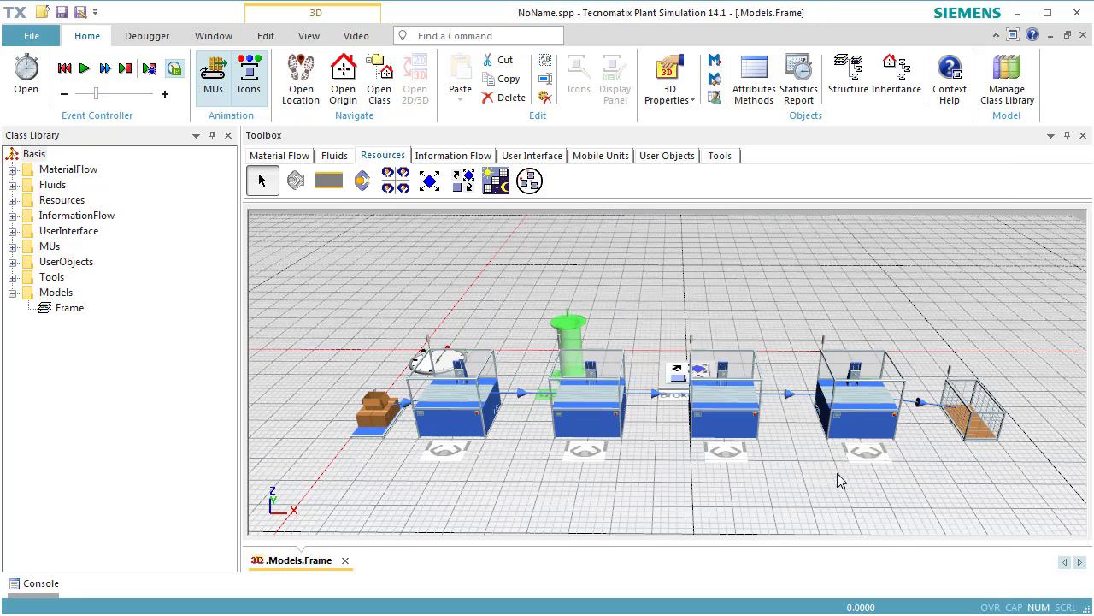
Start the simulation to test the service-specific assignment of the two workers to the Stations
{"action": "right_click", "coordinate": [786, 340]}
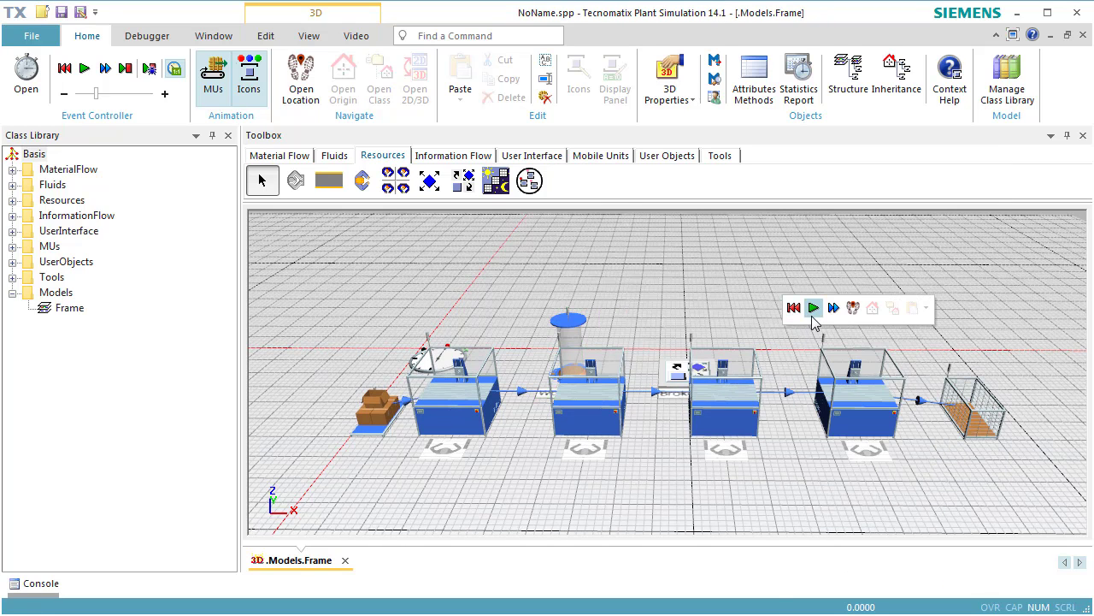
{"action": "left_click", "coordinate": [813, 310]}
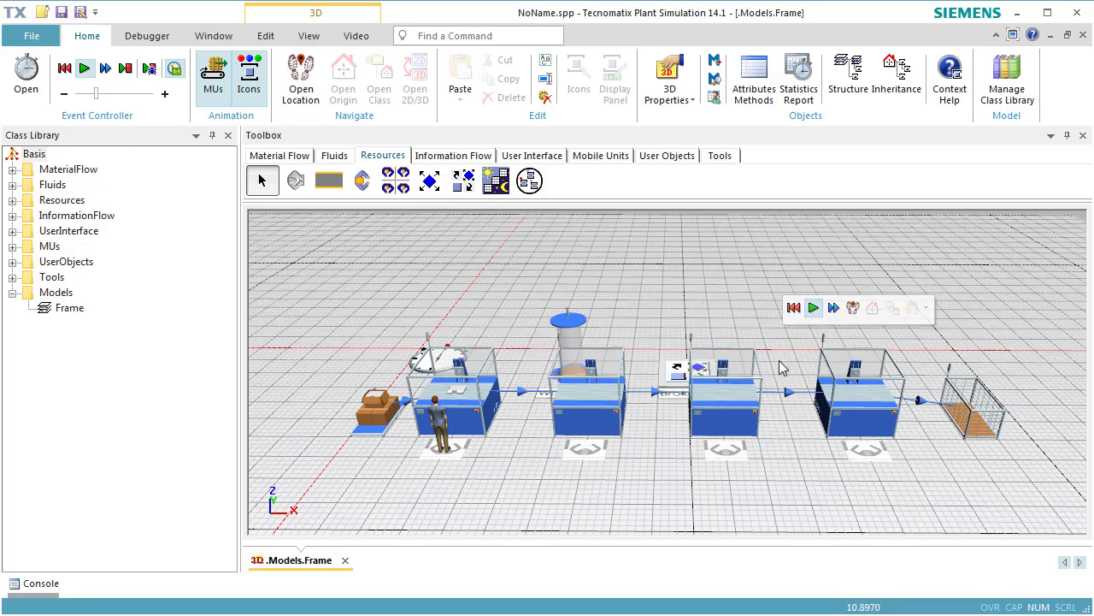